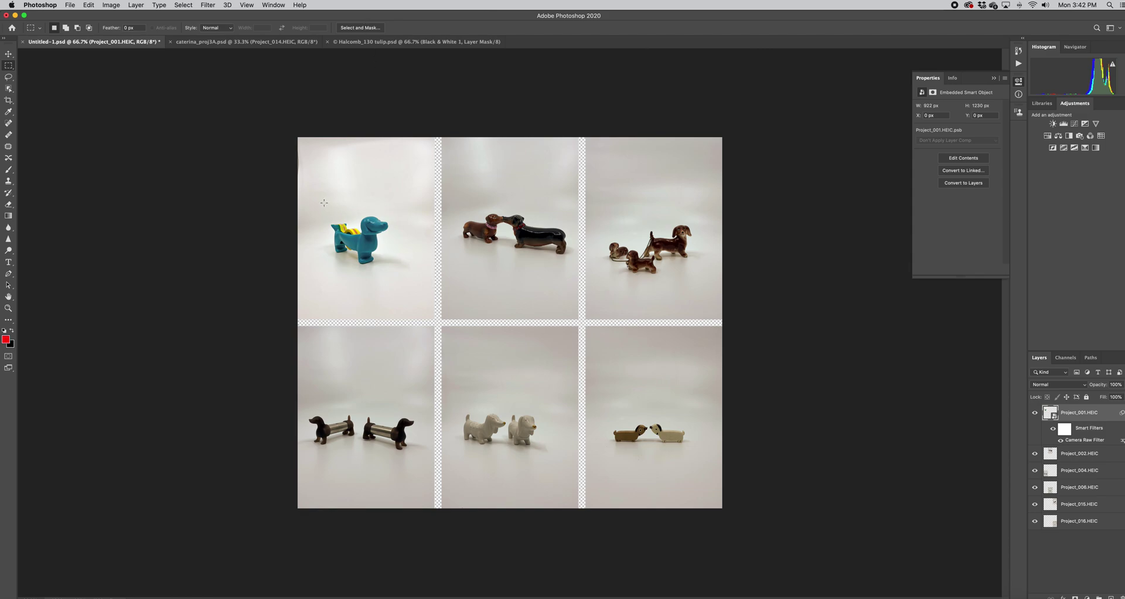
Activate the Move tool and resize the application window to leave the desktop area beside it exposed.
left_click(8, 54)
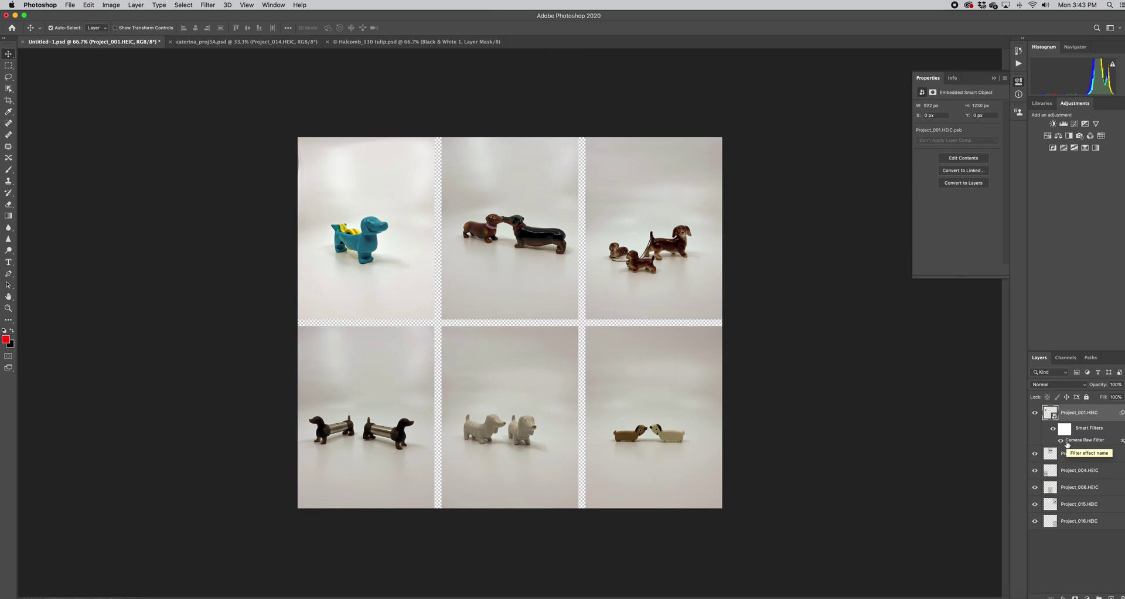
left_click_drag(782, 18, 699, 17)
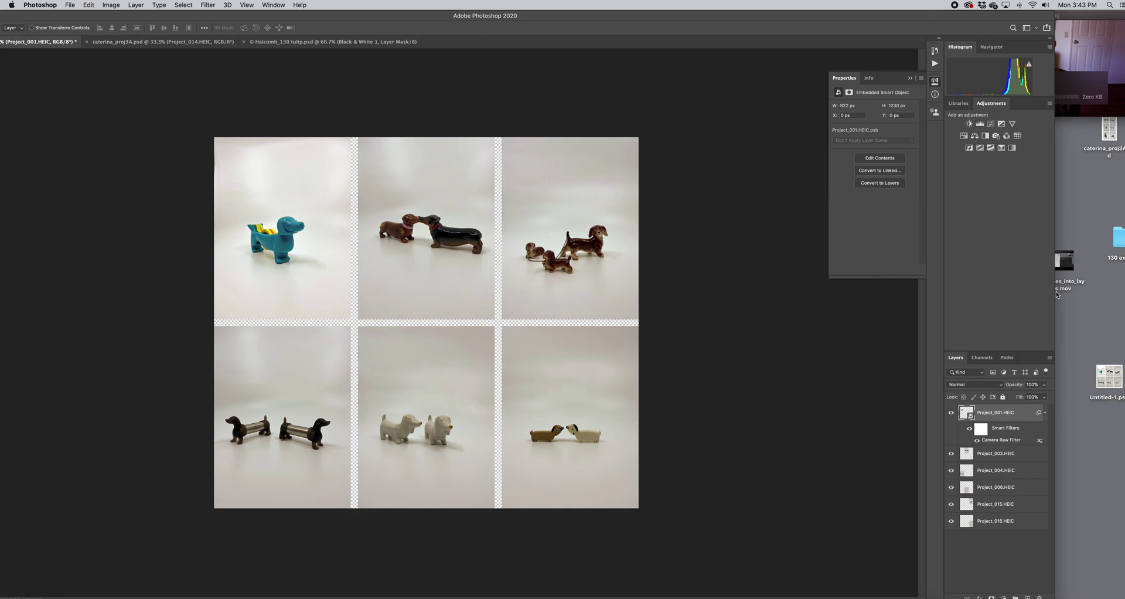
left_click_drag(1054, 292, 716, 271)
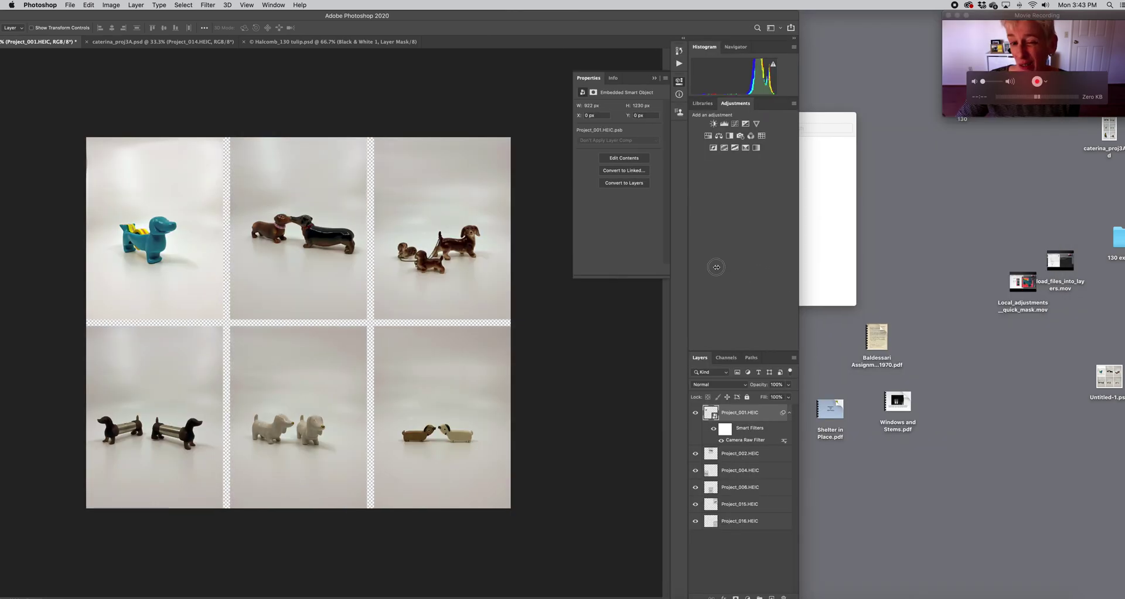
left_click_drag(445, 16, 527, 15)
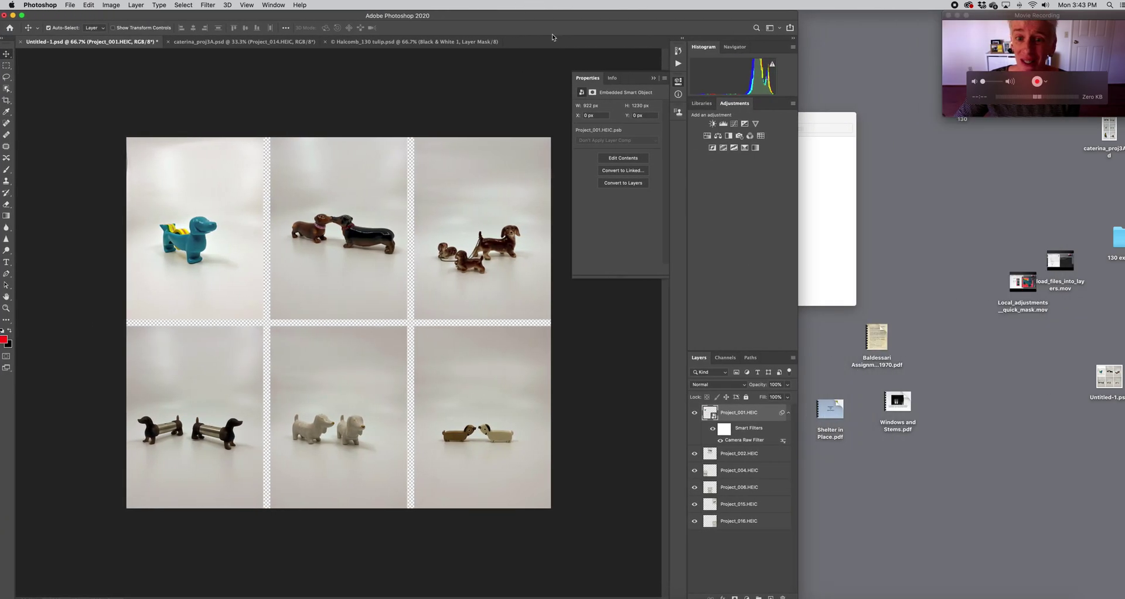
left_click_drag(797, 227, 954, 214)
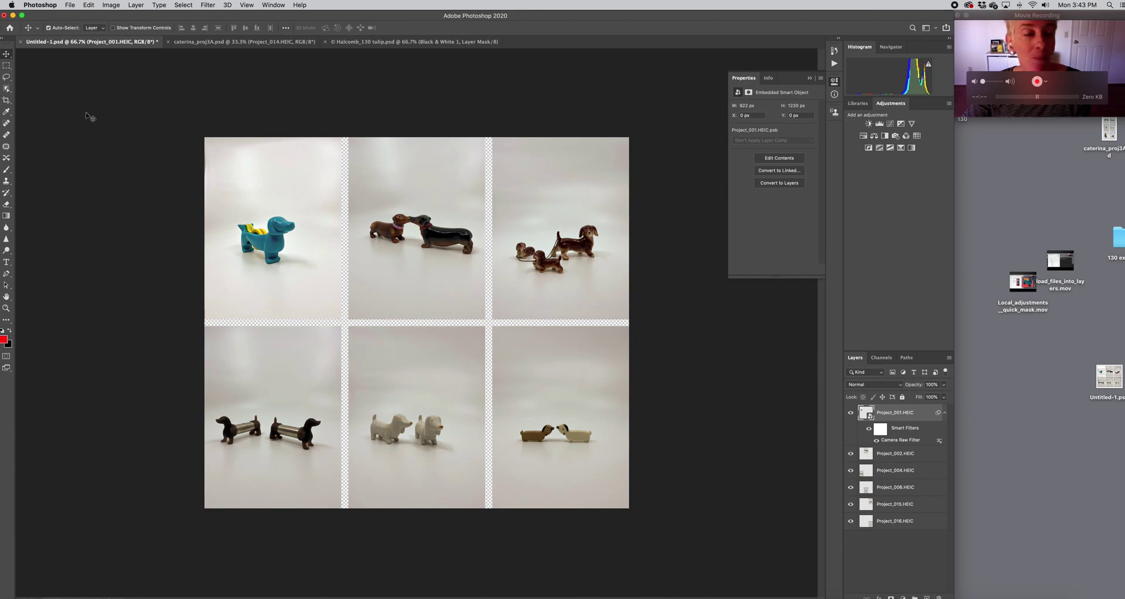
Select the blue dog on the Project_001.HEIC layer by framing it with the Object Selection tool in Rectangle mode.
left_click(7, 89)
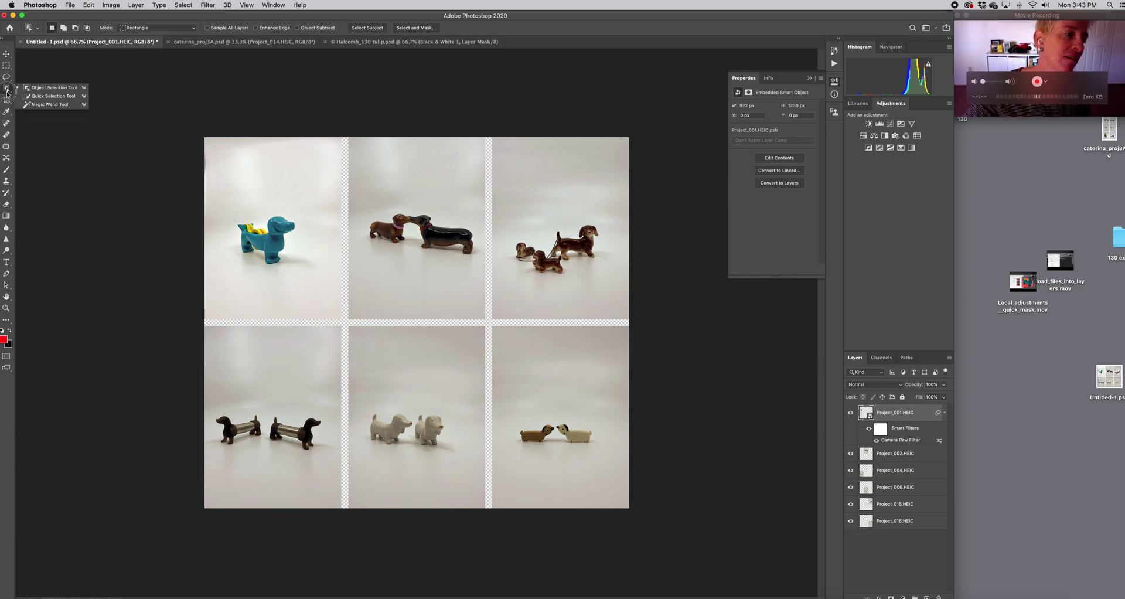
left_click(80, 89)
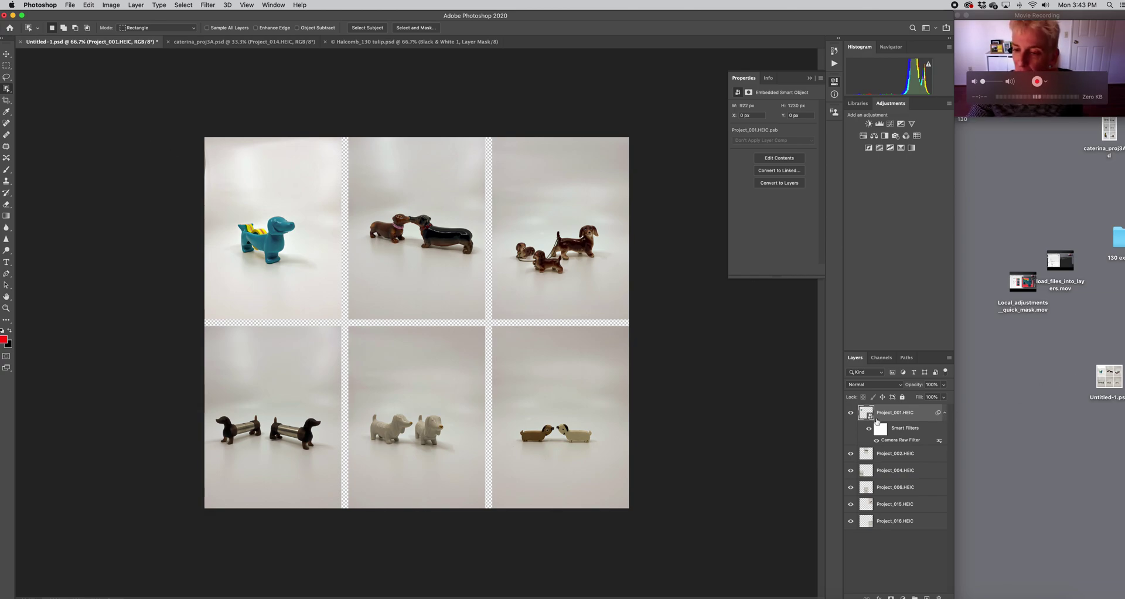
left_click(851, 413)
left_click(851, 412)
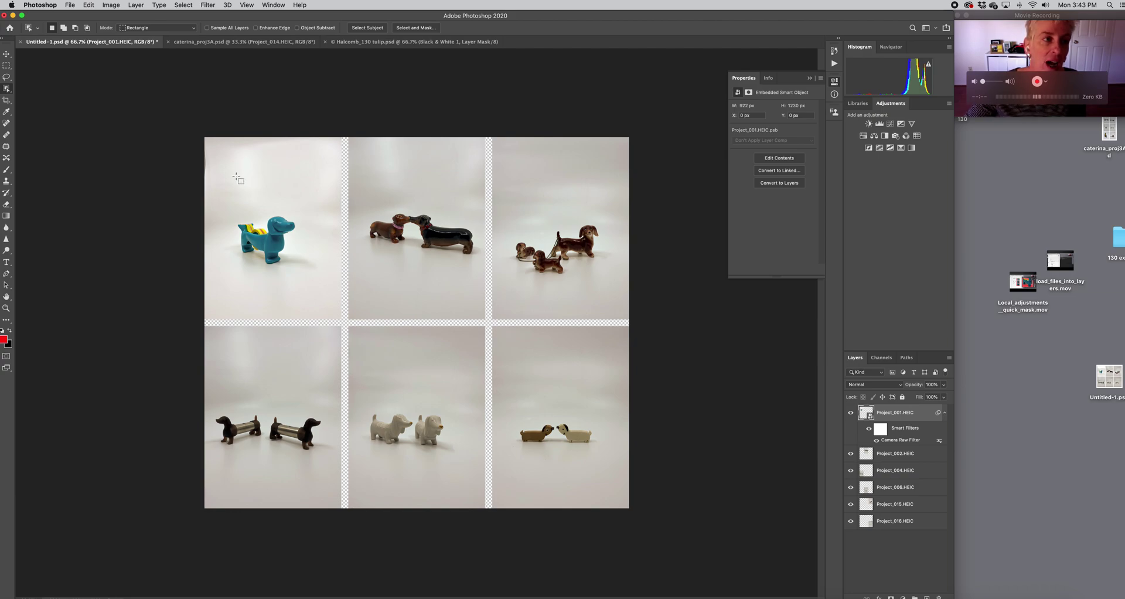
left_click_drag(226, 185, 314, 287)
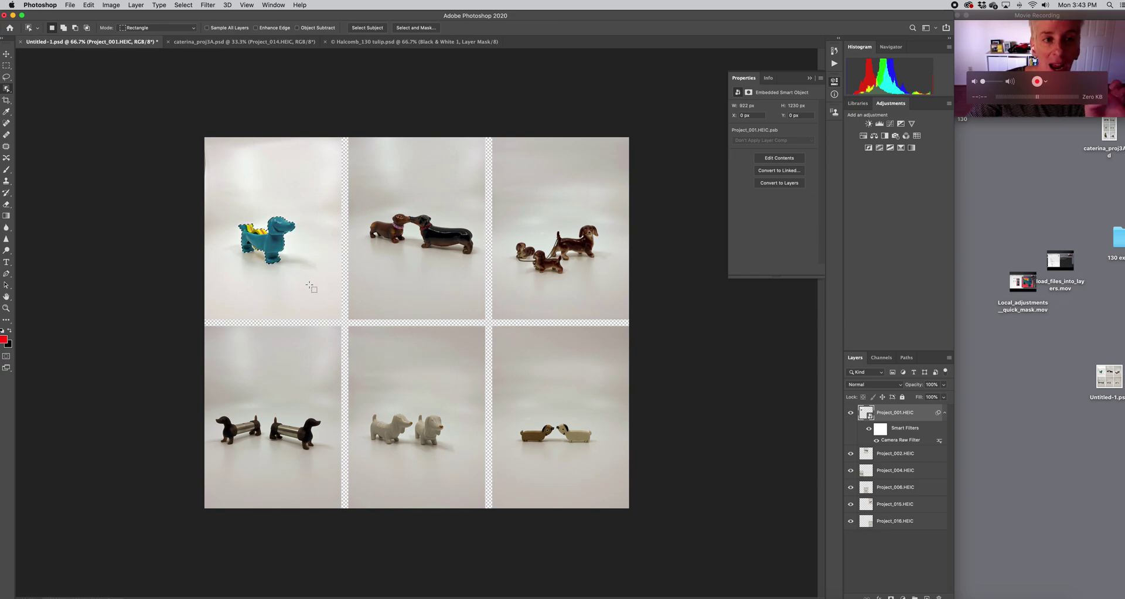
Repeat the rectangular Object Selection around the blue dog and clear the resulting selection.
left_click(7, 91)
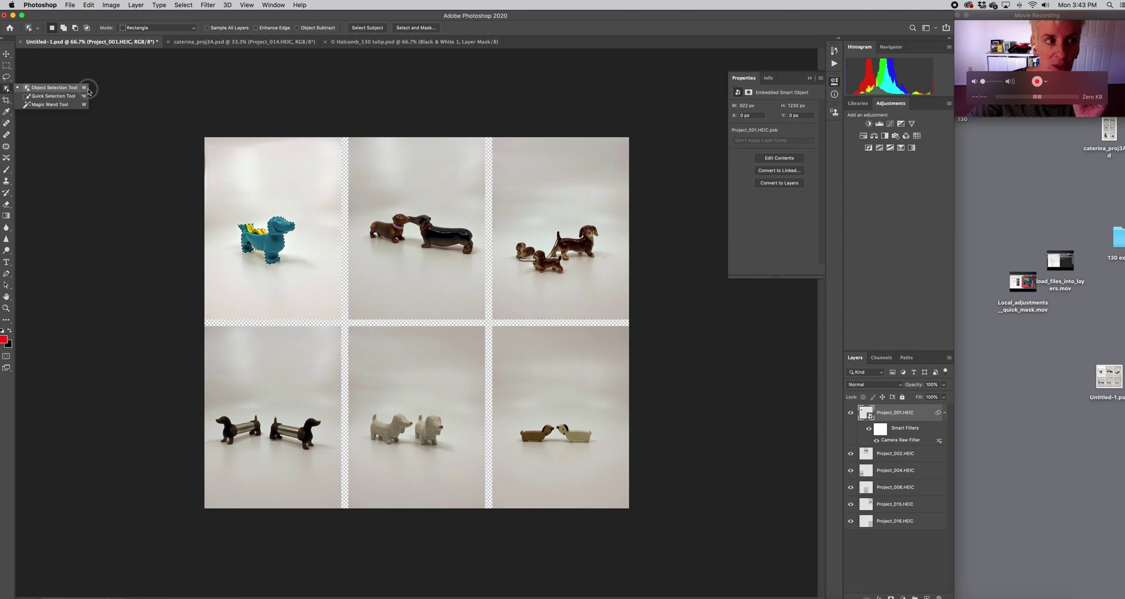
left_click(255, 195)
left_click_drag(224, 191, 310, 287)
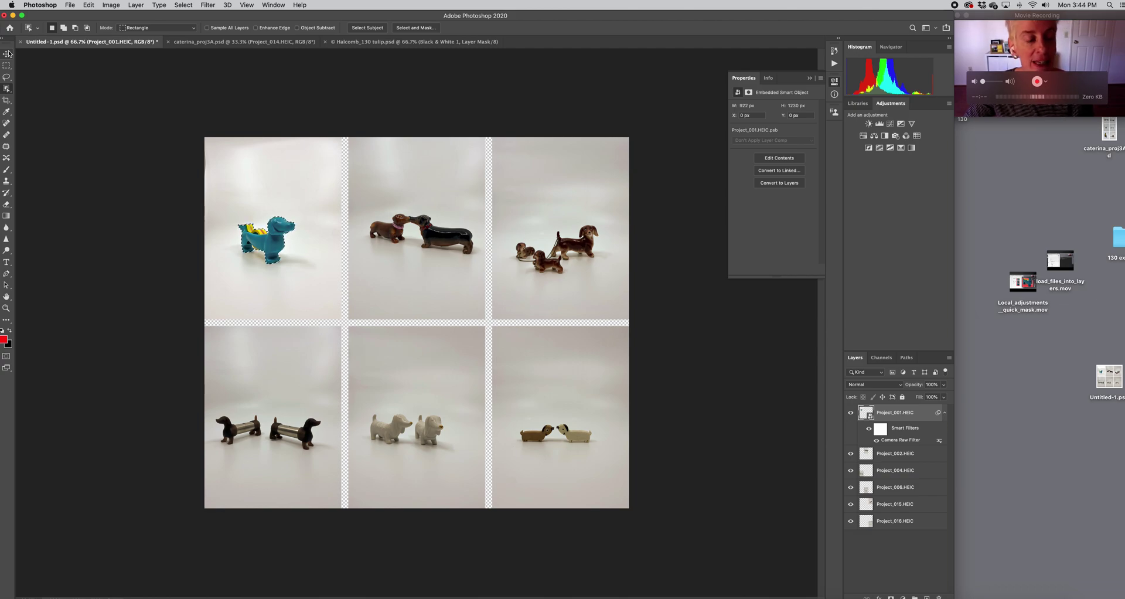
key("super+d")
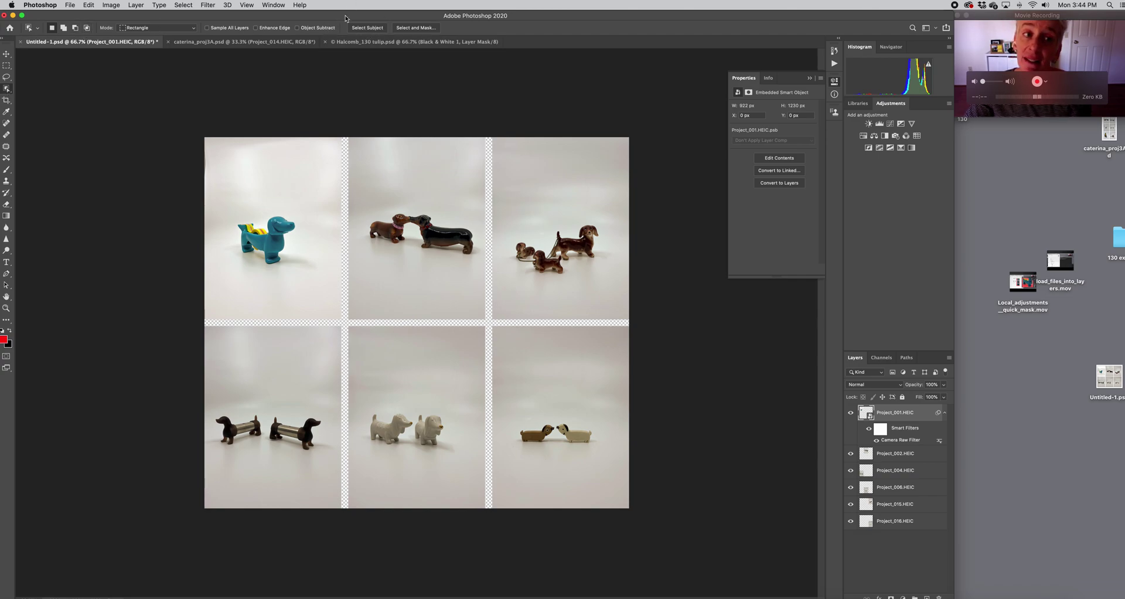
Apply Select Subject to the Project_001.HEIC layer and inspect the selection edges around the blue dog up close.
left_click(370, 29)
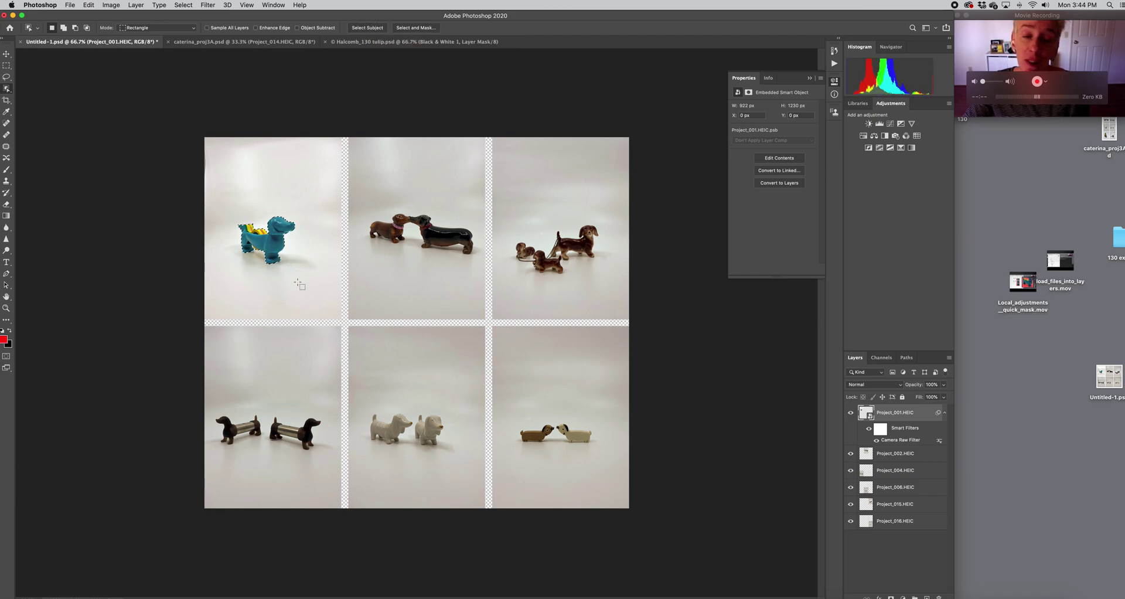
key("super+equal")
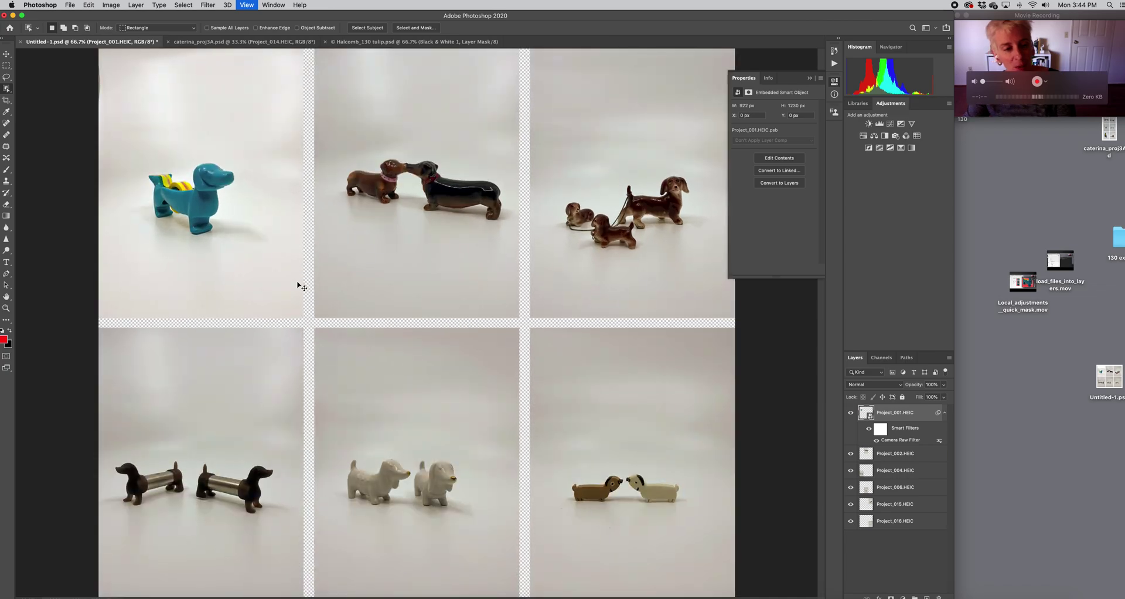
key("super+equal")
key("super+equal")
key("super+equal")
key("super+equal")
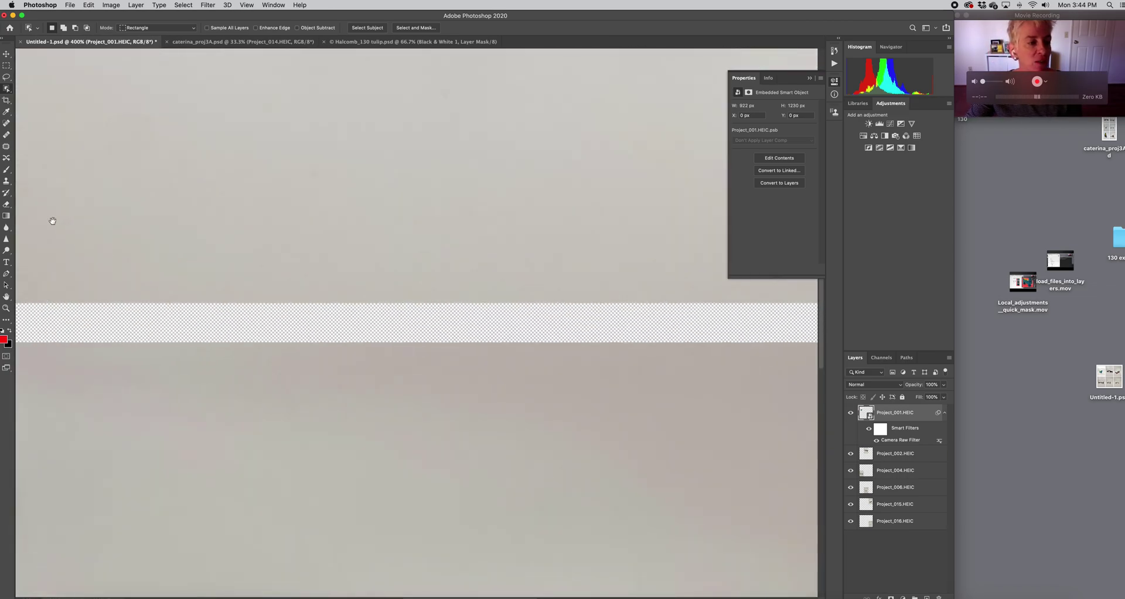
left_click_drag(53, 221, 525, 362)
left_click_drag(416, 269, 675, 323)
left_click_drag(272, 242, 467, 407)
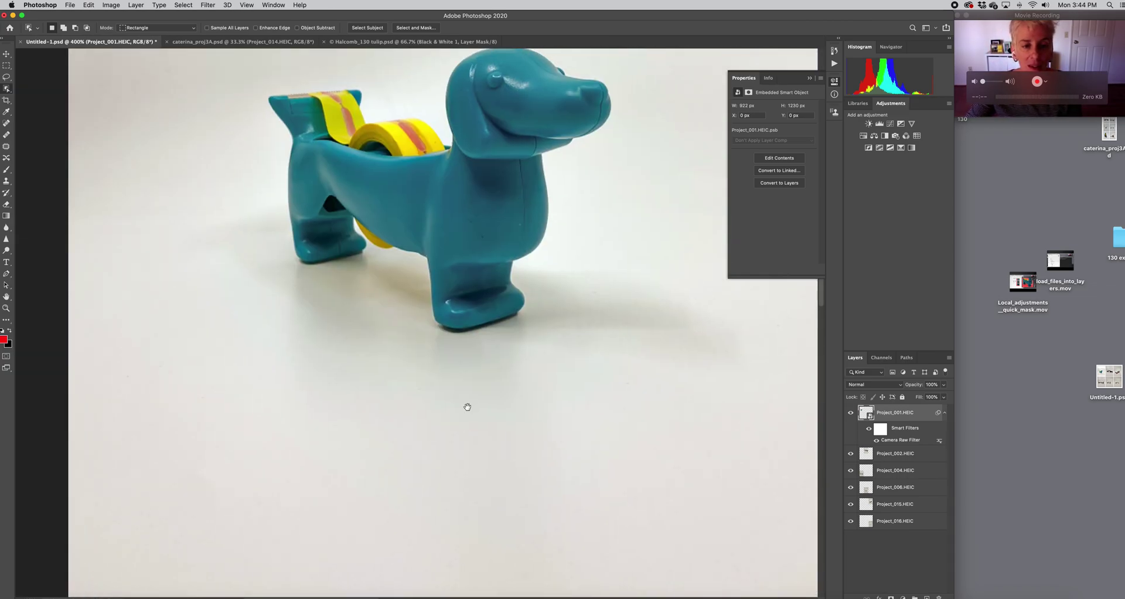
left_click_drag(353, 254, 385, 307)
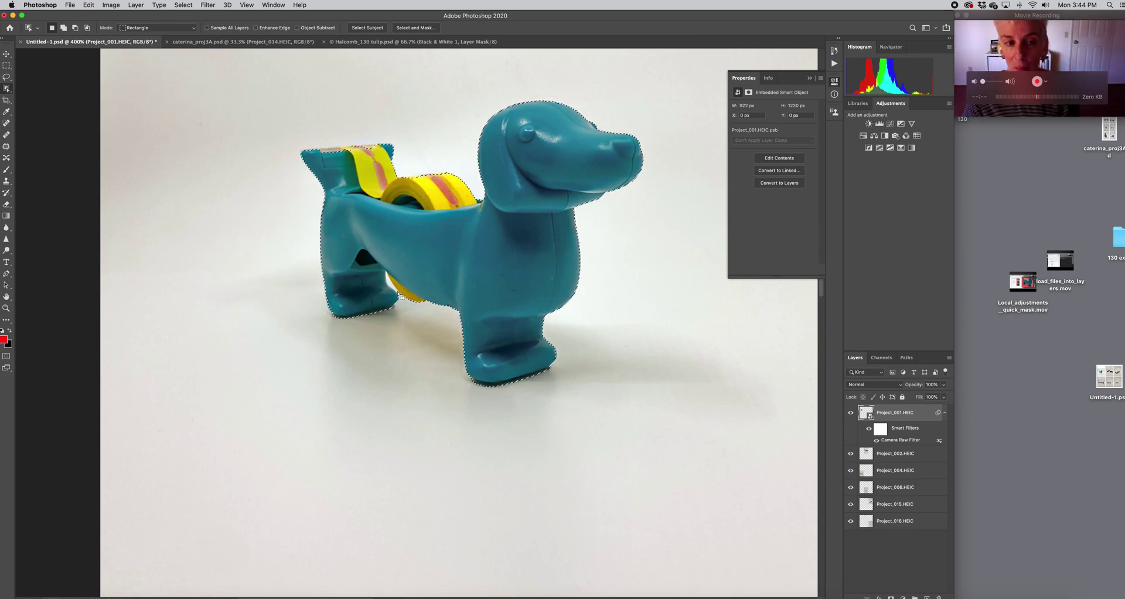
In Quick Mask mode, brush black over the background gap between the dog's rear leg and the yellow tape roll.
key("q")
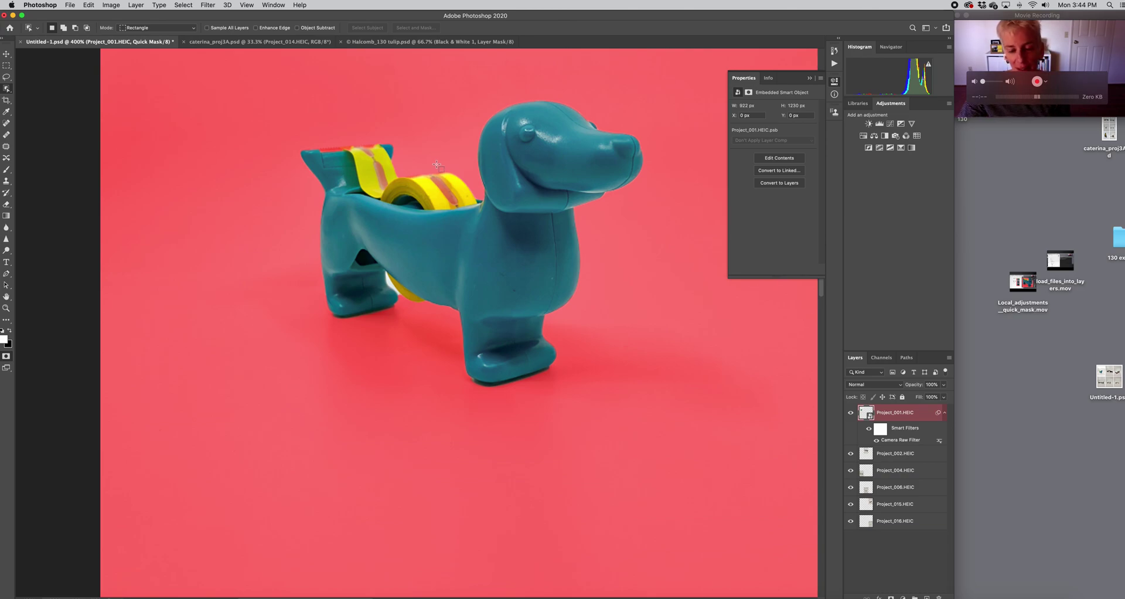
key("b")
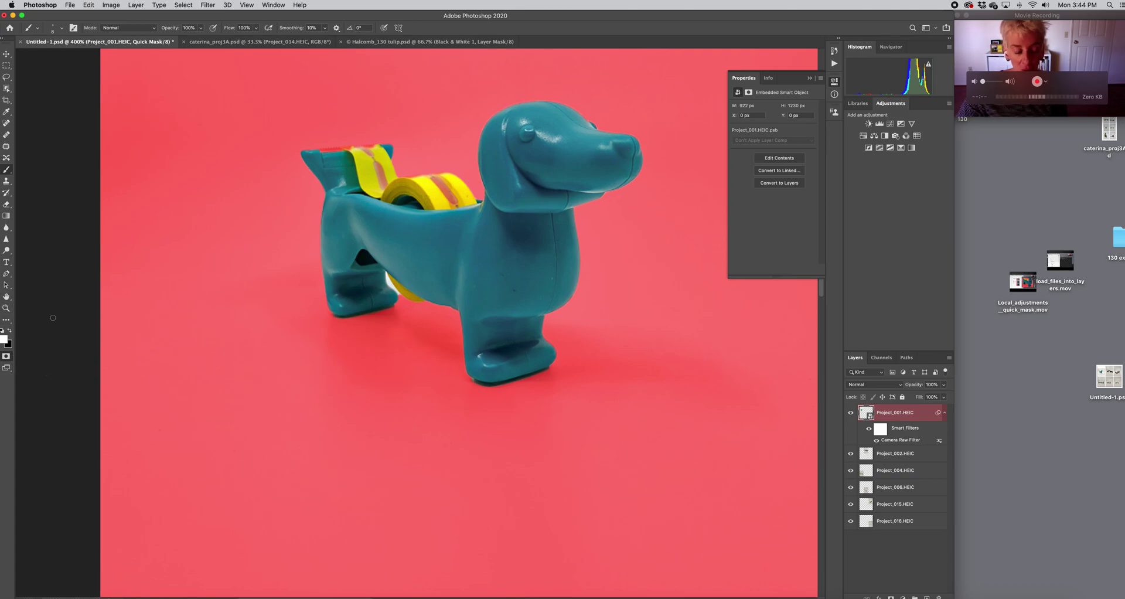
key("x")
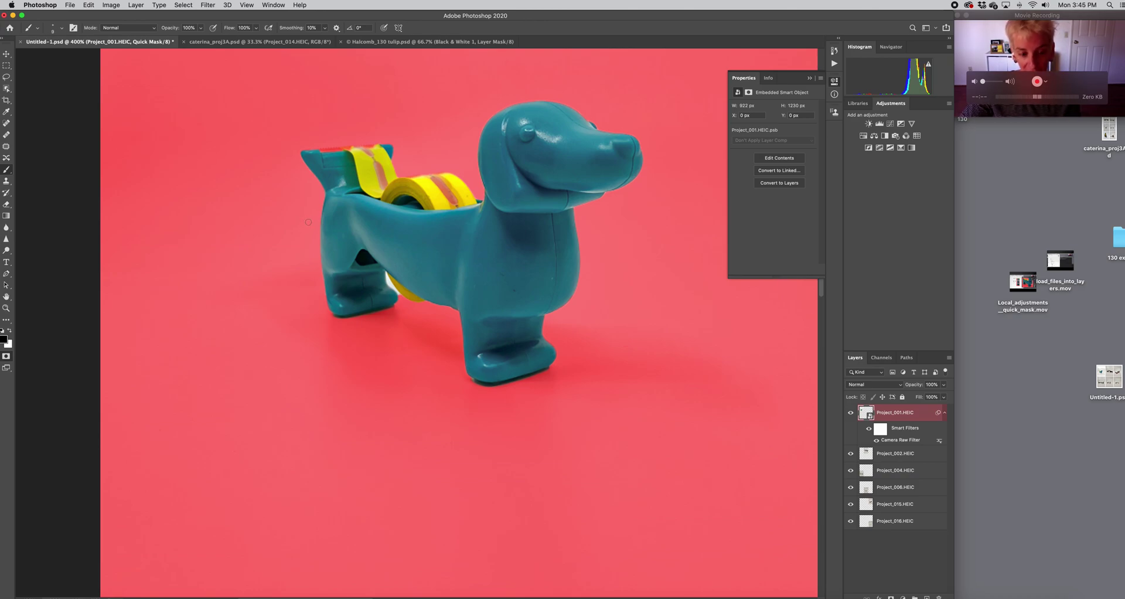
key("super+equal")
key("super+equal")
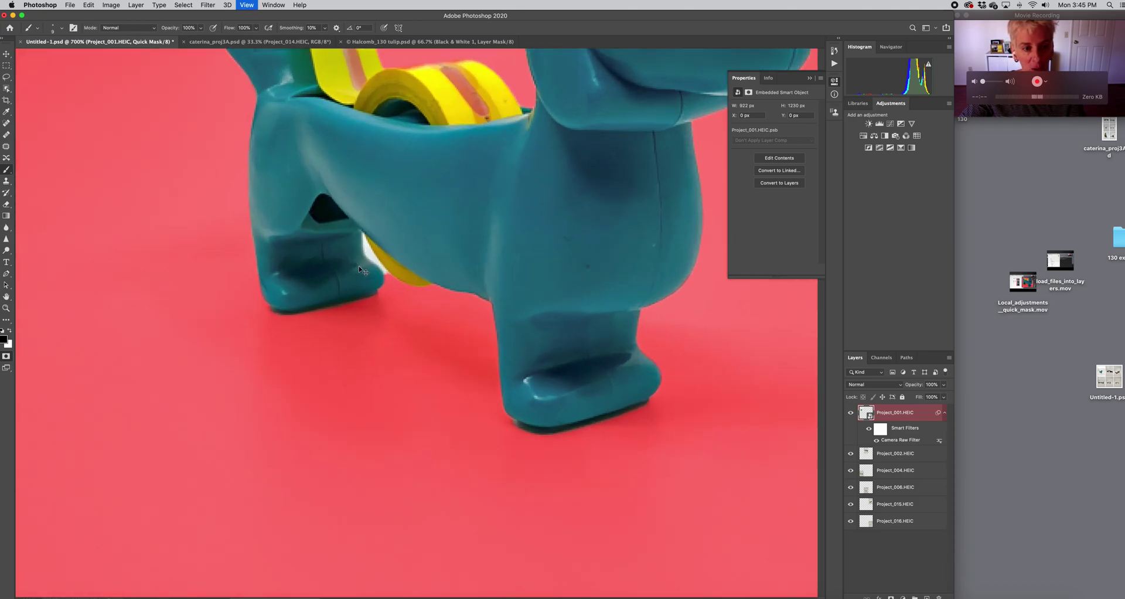
scroll(345, 276, "up", 5)
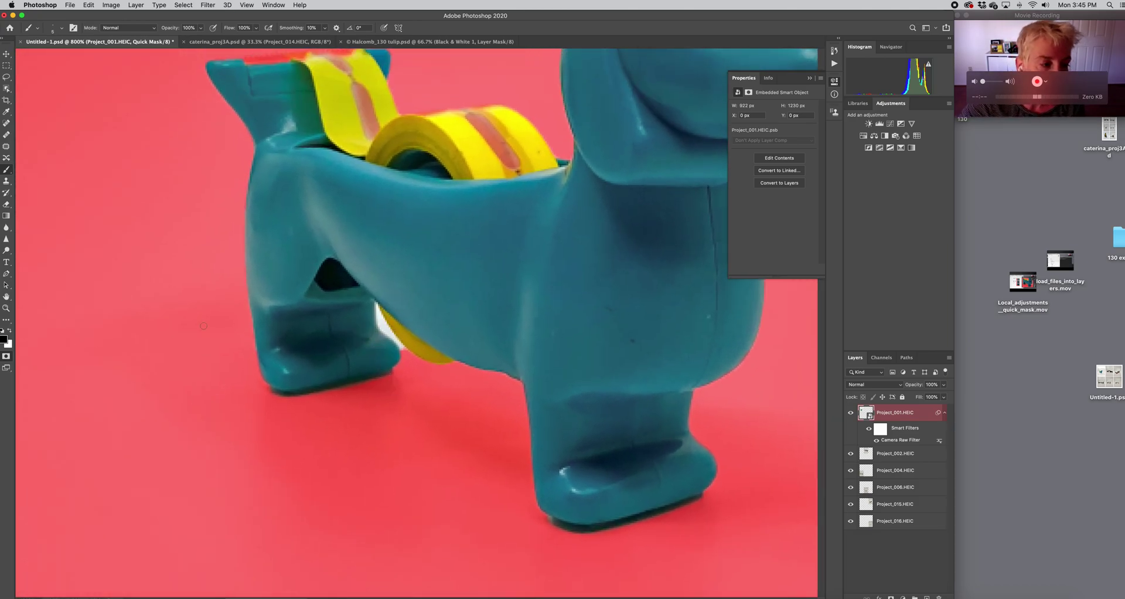
mouse_move(382, 320)
left_mouse_down()
mouse_move(403, 349)
mouse_move(375, 307)
left_mouse_up()
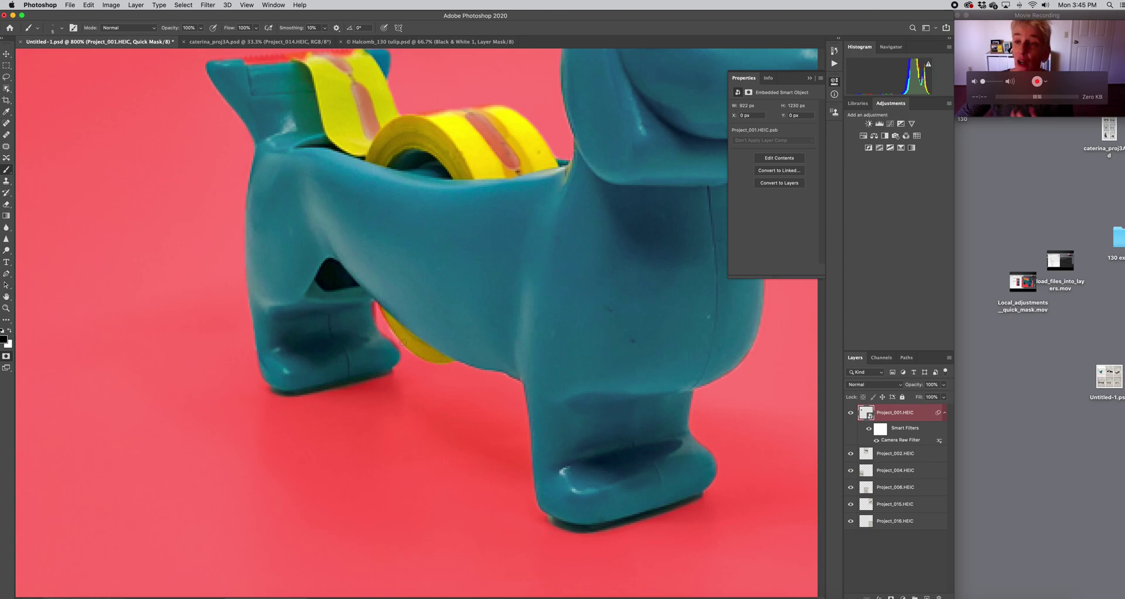
Paint white with an enlarged brush over the serrated cutter on the dog's tail and return the mask to a selection.
left_click_drag(85, 252, 235, 387)
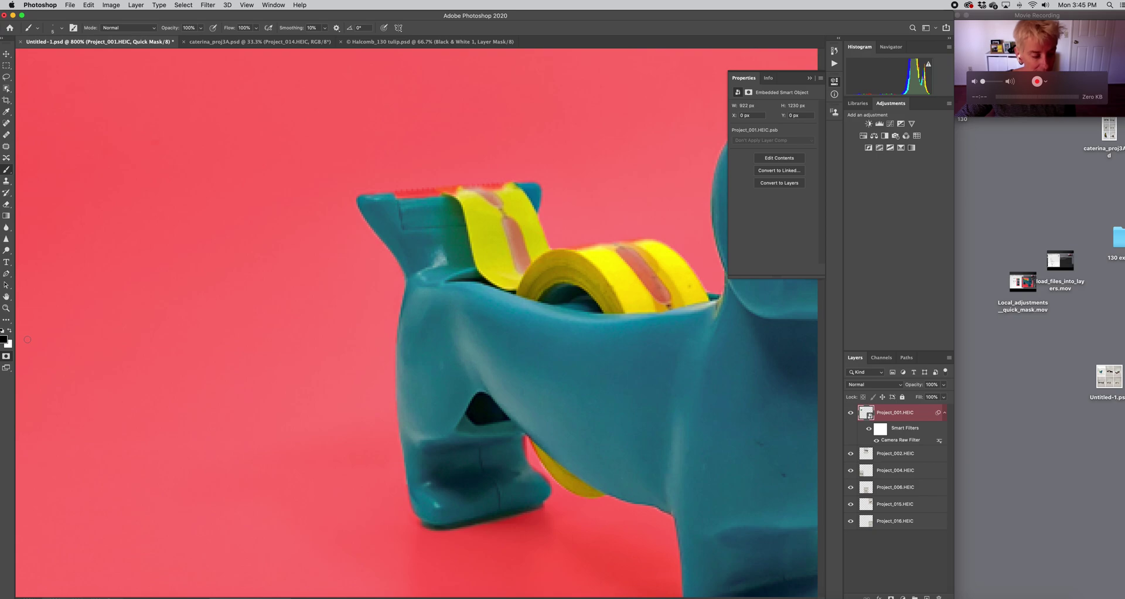
key("x")
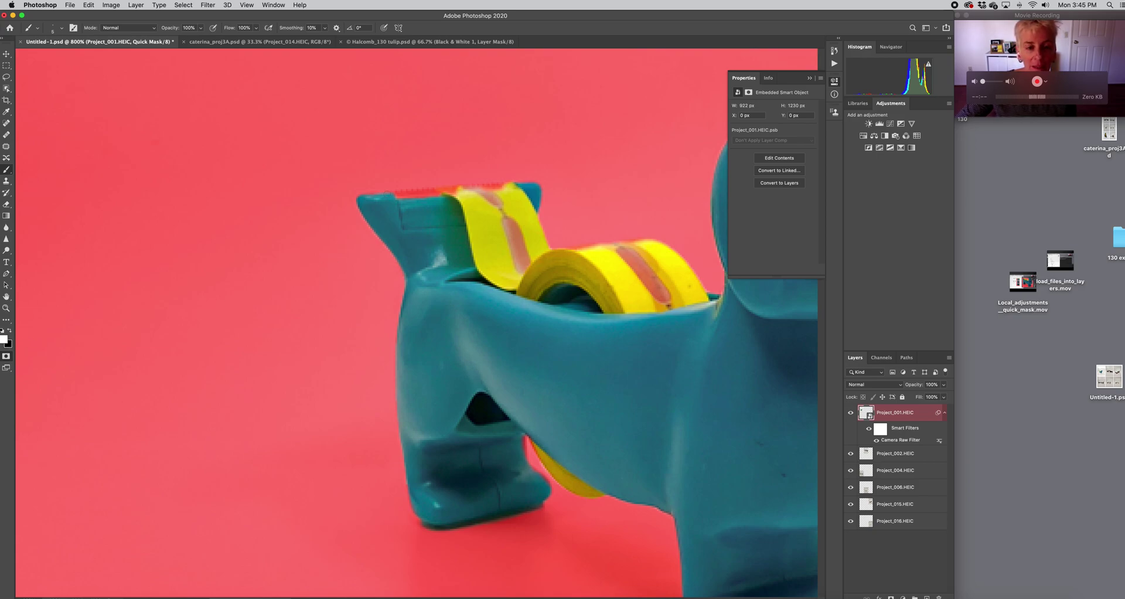
key("bracketright")
key("bracketright")
key("bracketright")
key("bracketright")
key("bracketright")
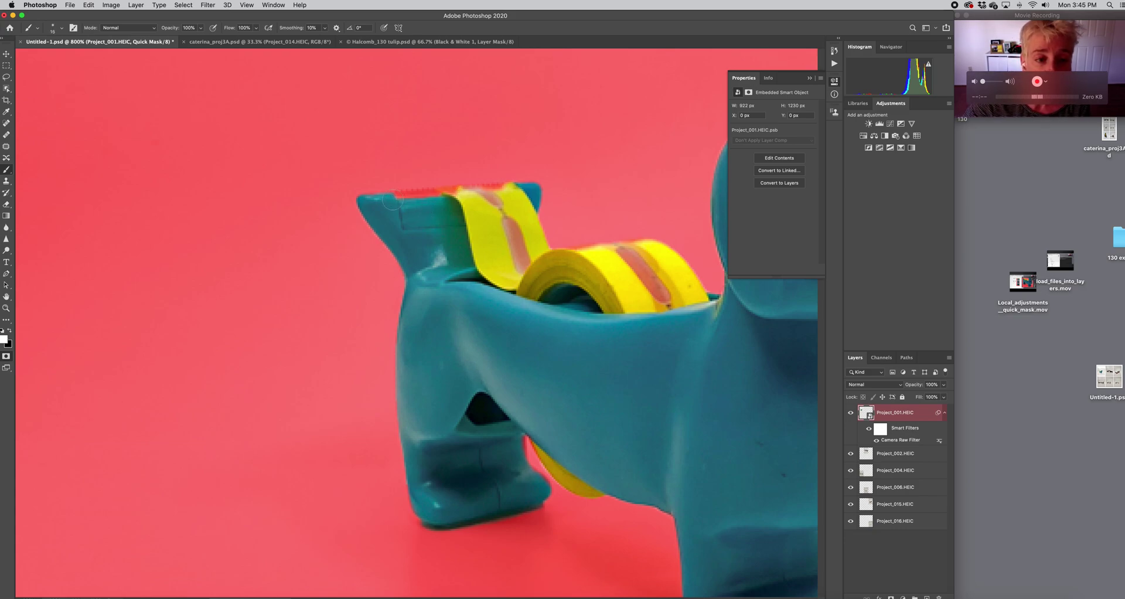
mouse_move(393, 203)
left_mouse_down()
mouse_move(518, 194)
mouse_move(423, 204)
left_mouse_up()
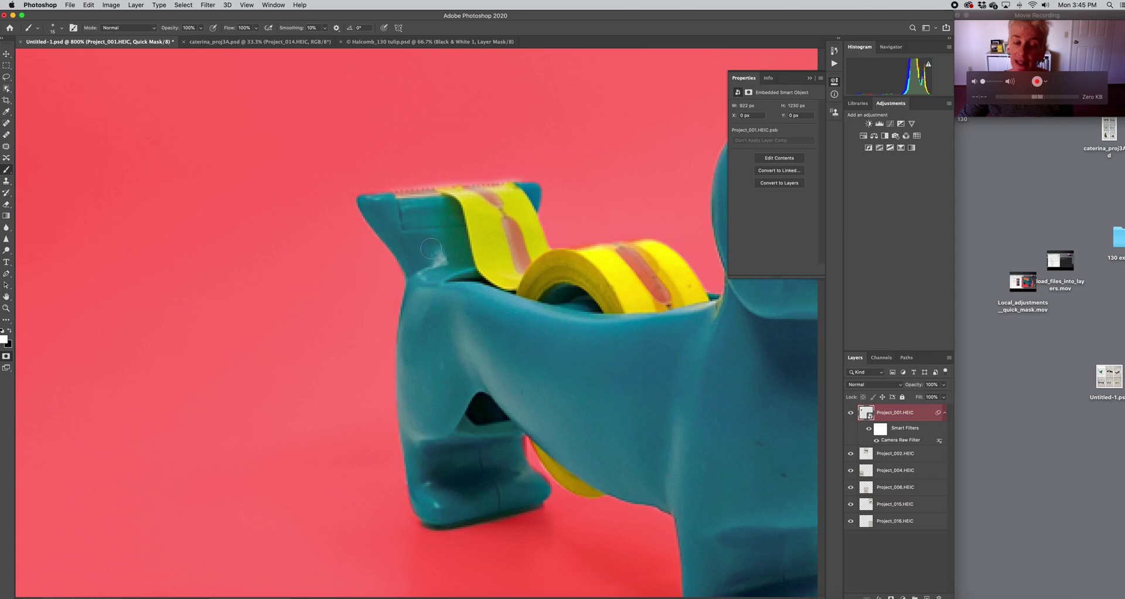
key("q")
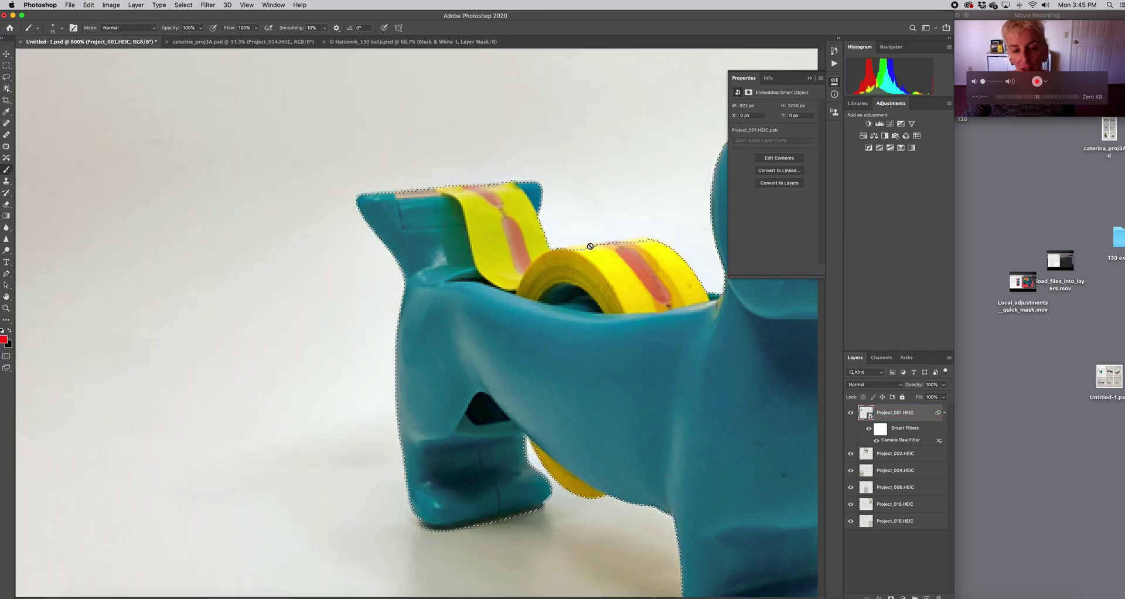
Add a stray white stroke above the tape roll in Quick Mask mode, cover it with black, and exit the mask.
key("q")
mouse_move(658, 254)
left_mouse_down()
mouse_move(556, 247)
mouse_move(632, 211)
mouse_move(643, 226)
mouse_move(630, 242)
left_mouse_up()
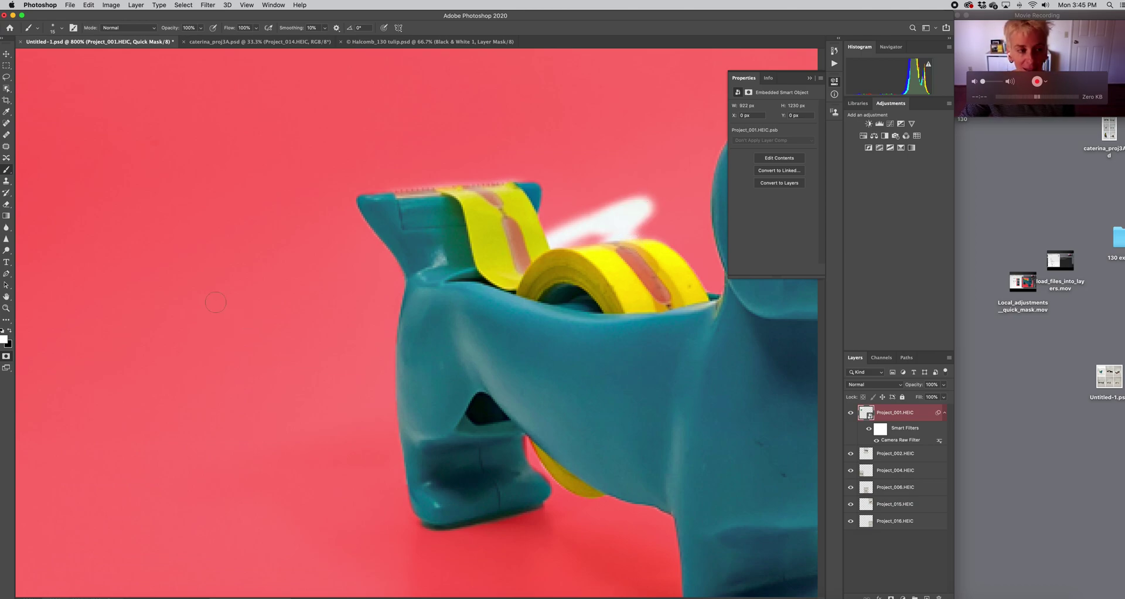
key("x")
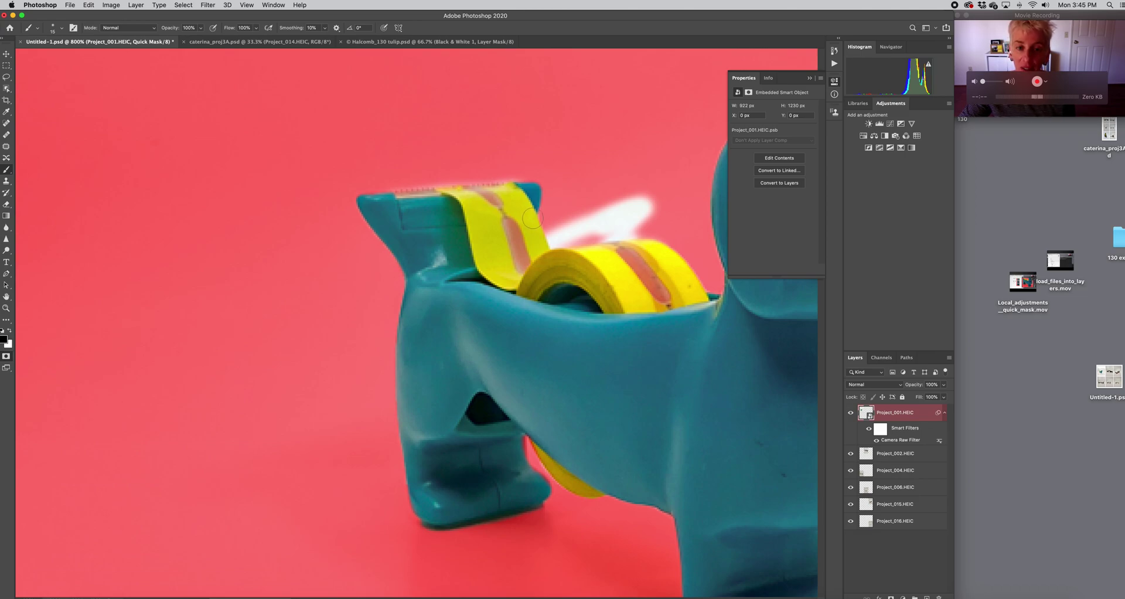
mouse_move(551, 241)
left_mouse_down()
mouse_move(633, 229)
mouse_move(661, 193)
mouse_move(545, 227)
mouse_move(636, 207)
mouse_move(613, 229)
left_mouse_up()
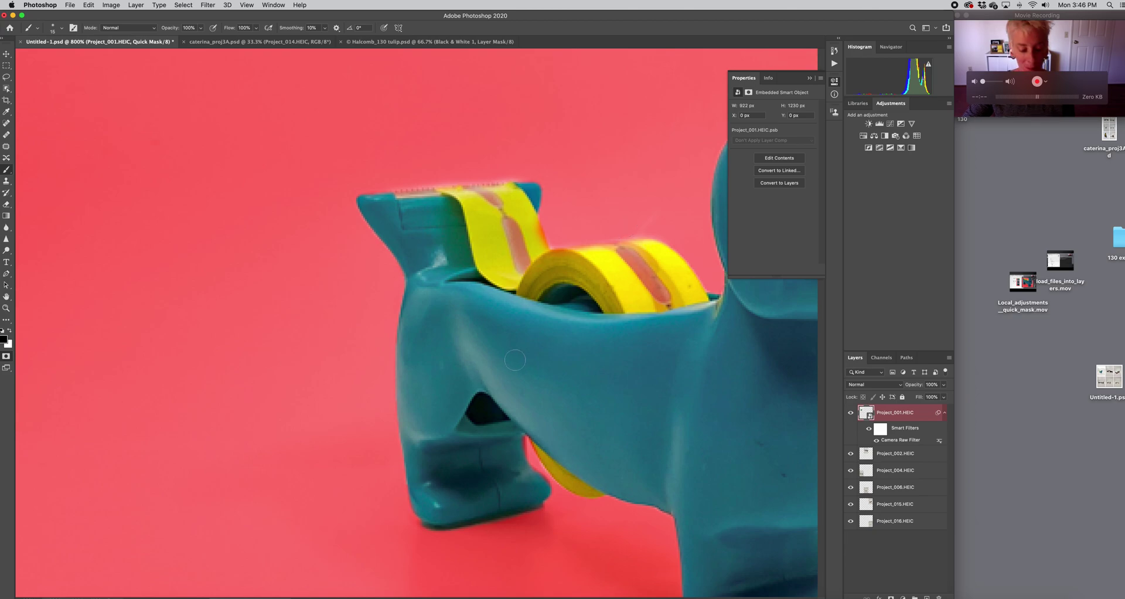
key("q")
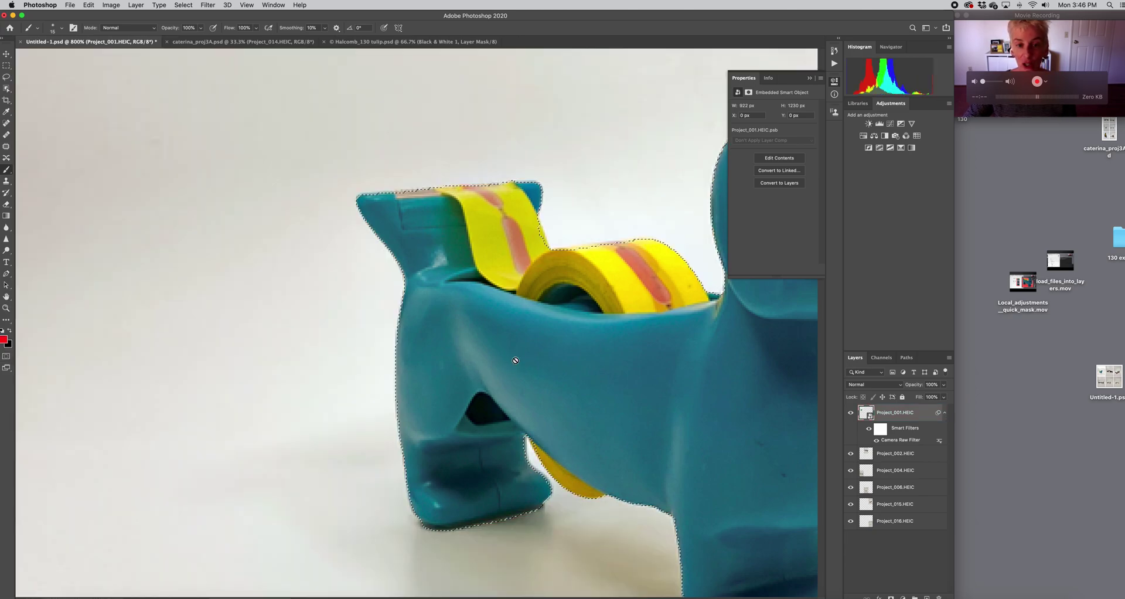
Examine the refined selection around the whole blue dog at 200% zoom.
key("super+minus")
key("super+minus")
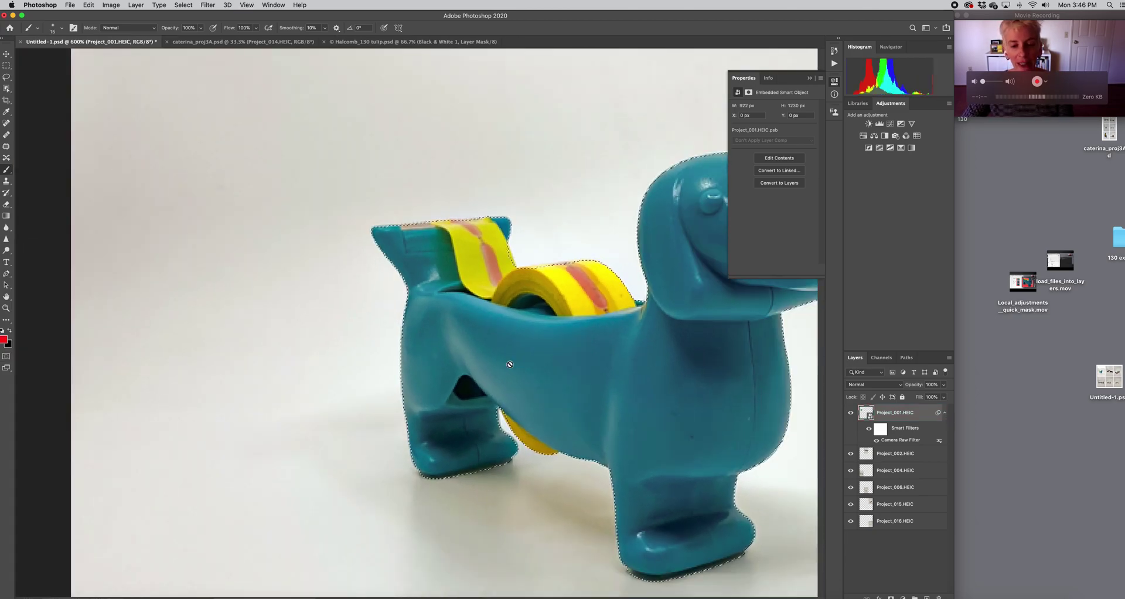
key("super+minus")
key("super+minus")
key("super+minus")
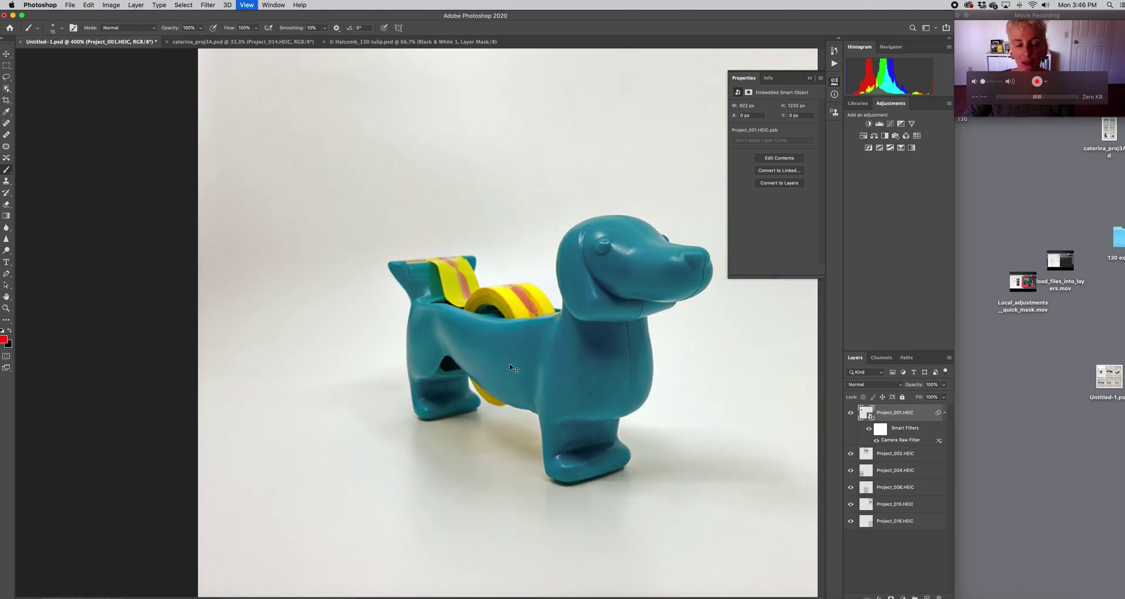
key("super+minus")
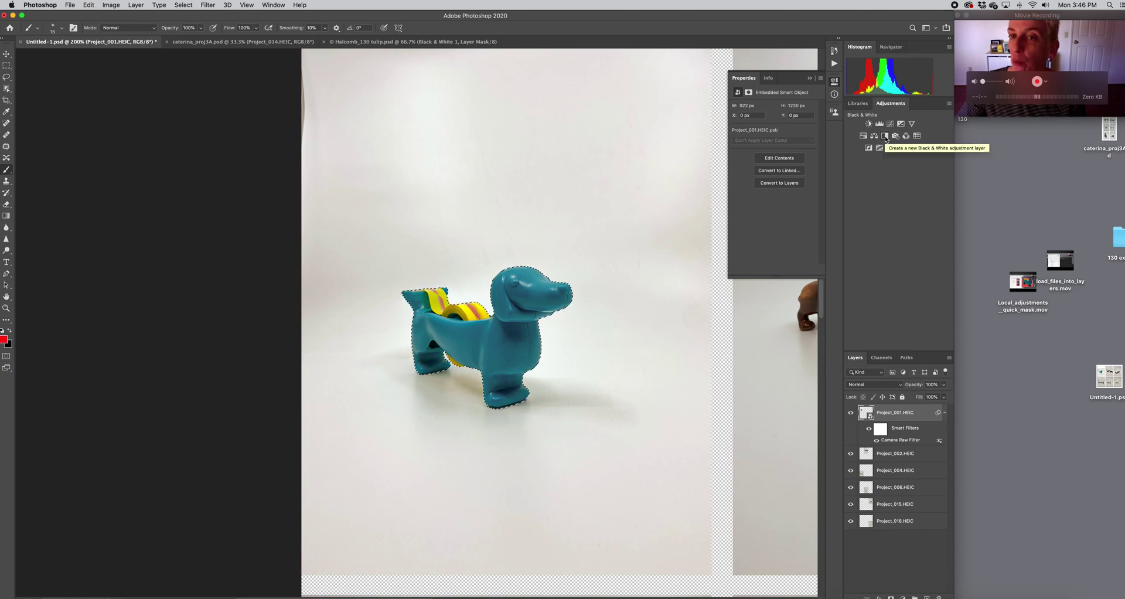
Add a Black & White adjustment layer from the dog selection and invert its mask so only the surroundings lose color.
left_click(885, 136)
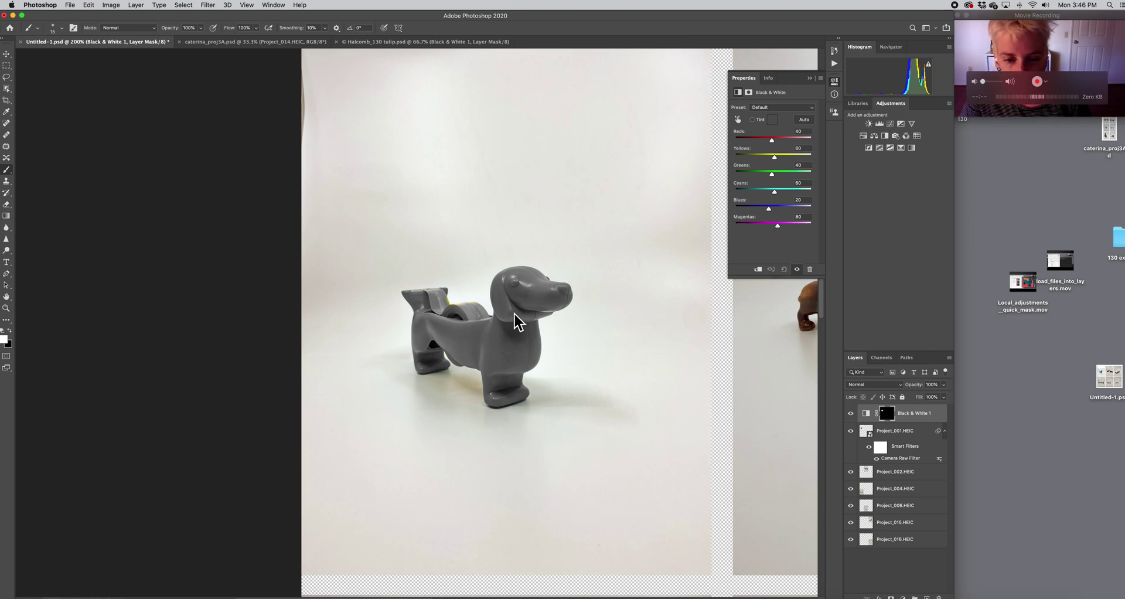
left_click(887, 415)
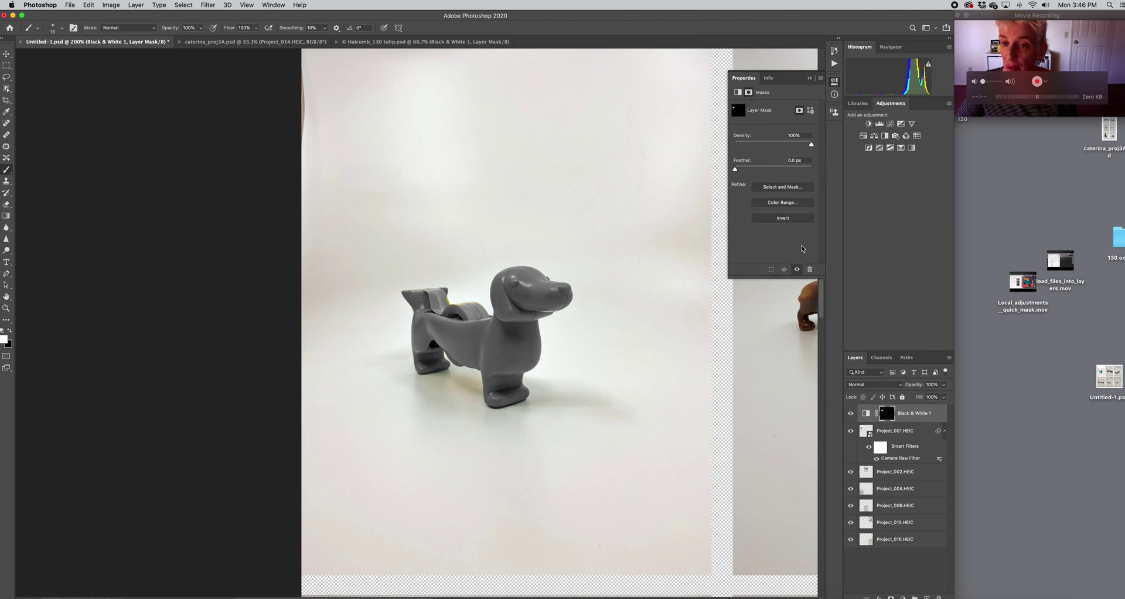
left_click(791, 220)
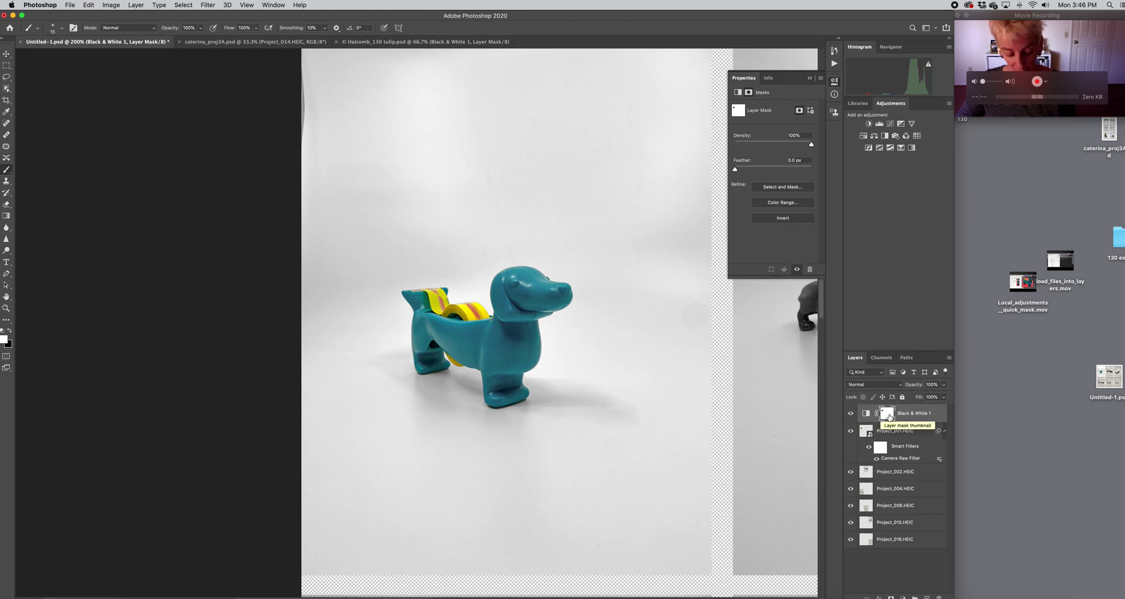
key("super+i")
key("super+i")
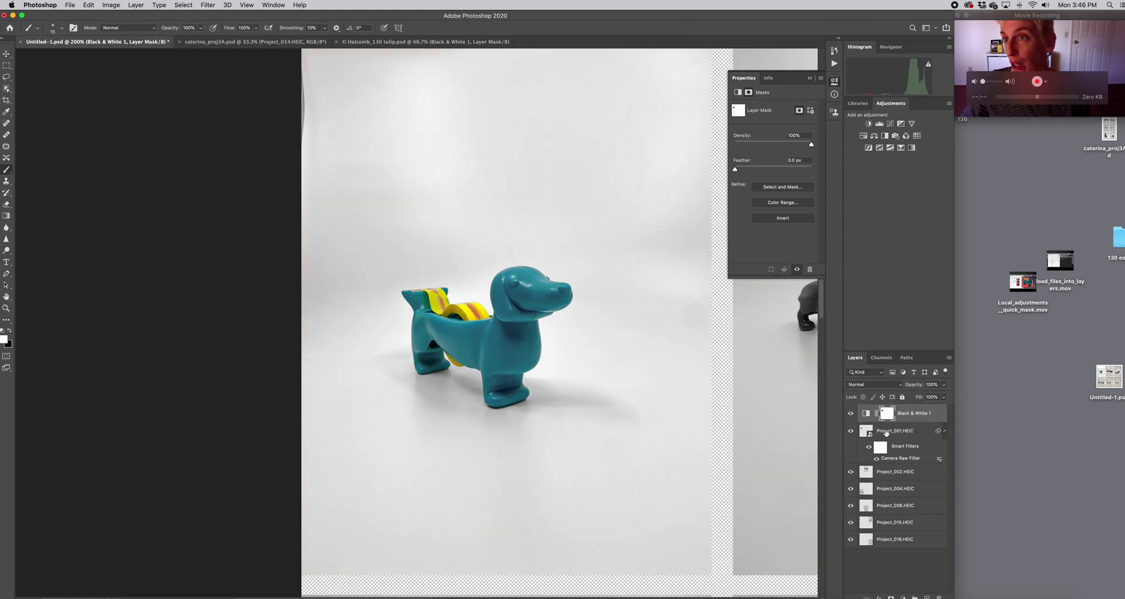
Inspect the blue dog's edges up close, then compare all six photos with the Black & White adjustment hidden and shown.
key("super+equal")
key("super+equal")
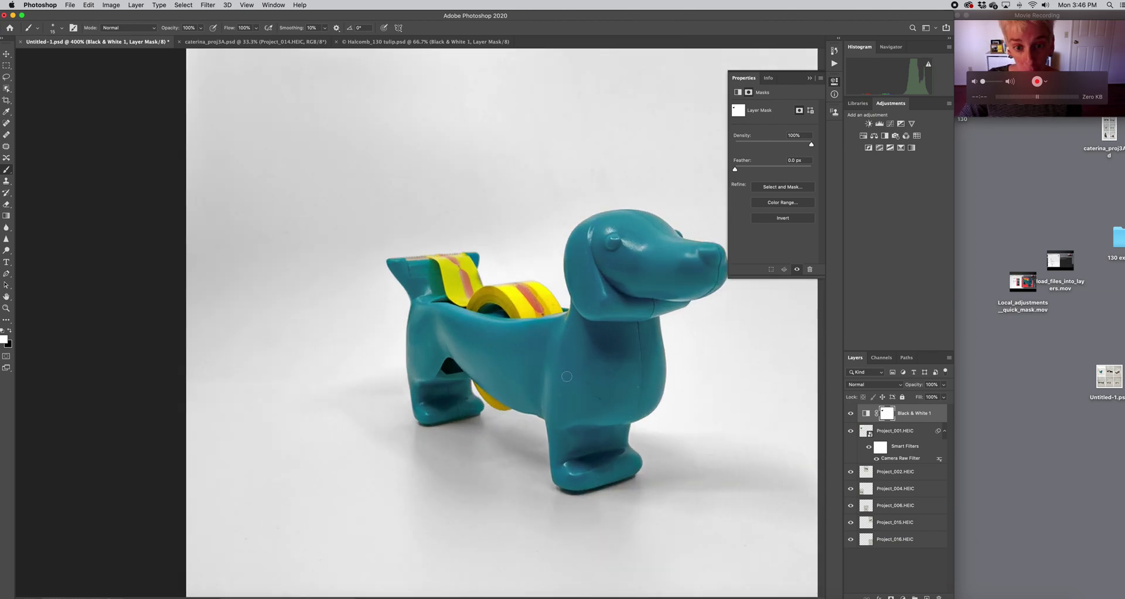
key("super+minus")
key("super+minus")
key("super+minus")
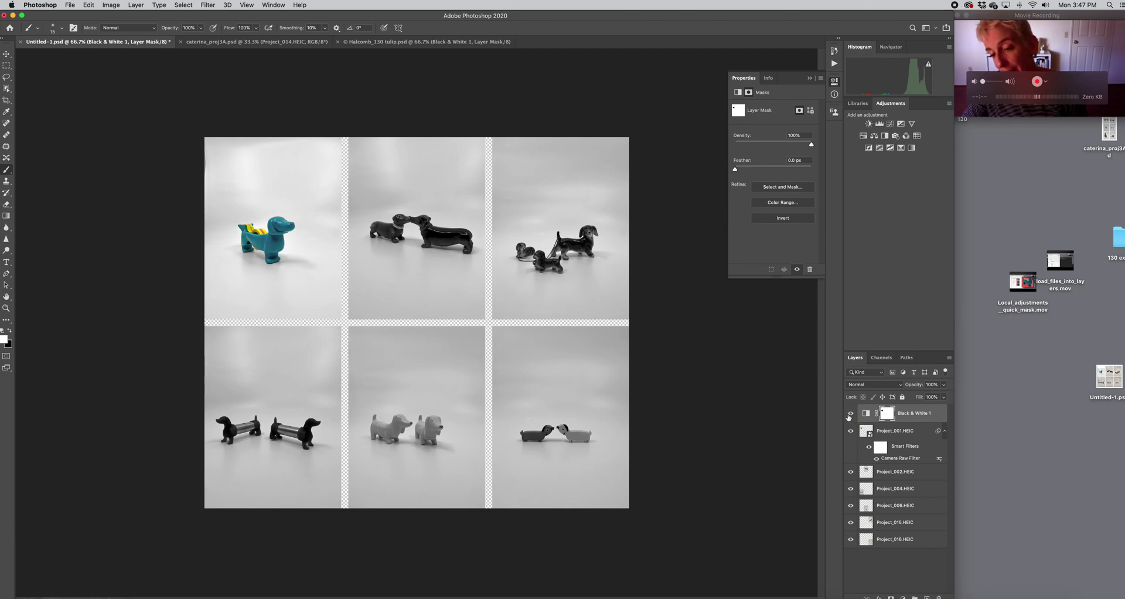
left_click(851, 414)
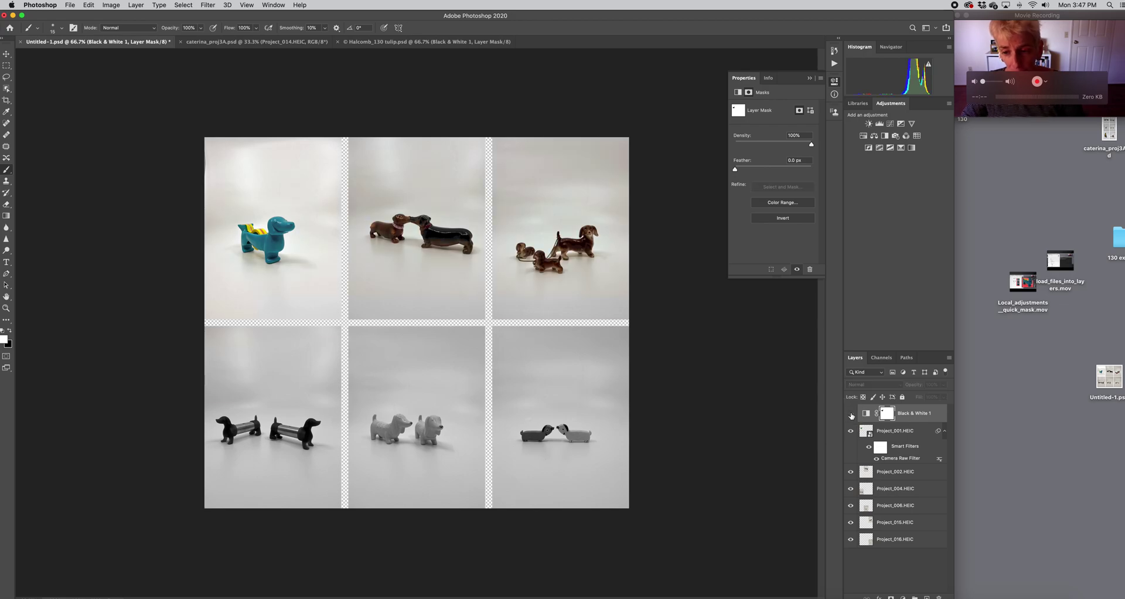
left_click(851, 414)
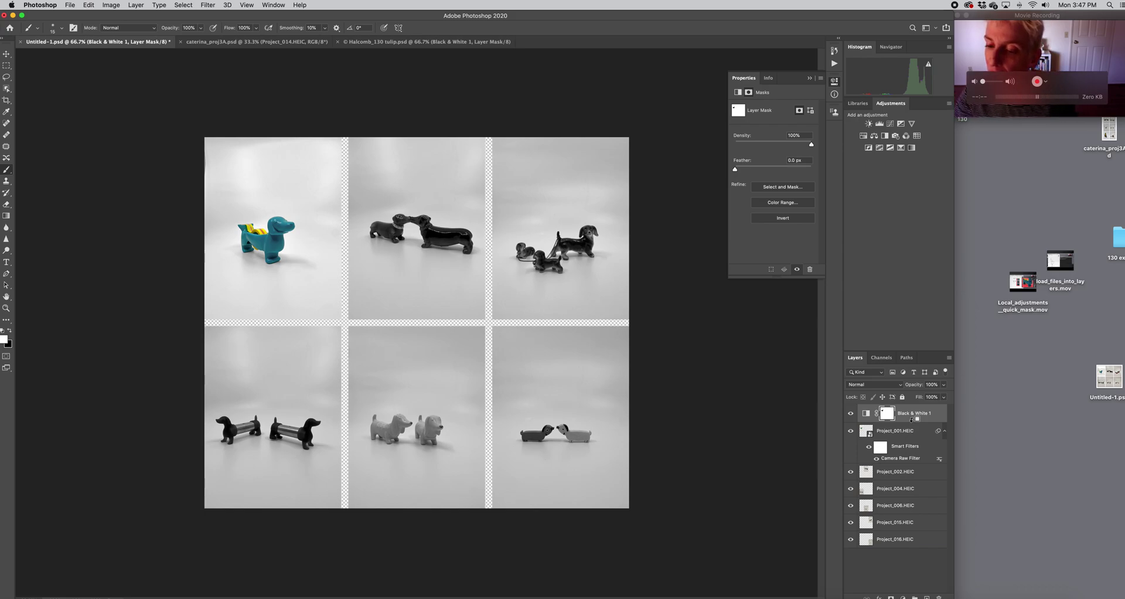
Clip the Black & White adjustment to the Project_001.HEIC layer and reduce its opacity to 57%.
left_click(912, 422, "alt")
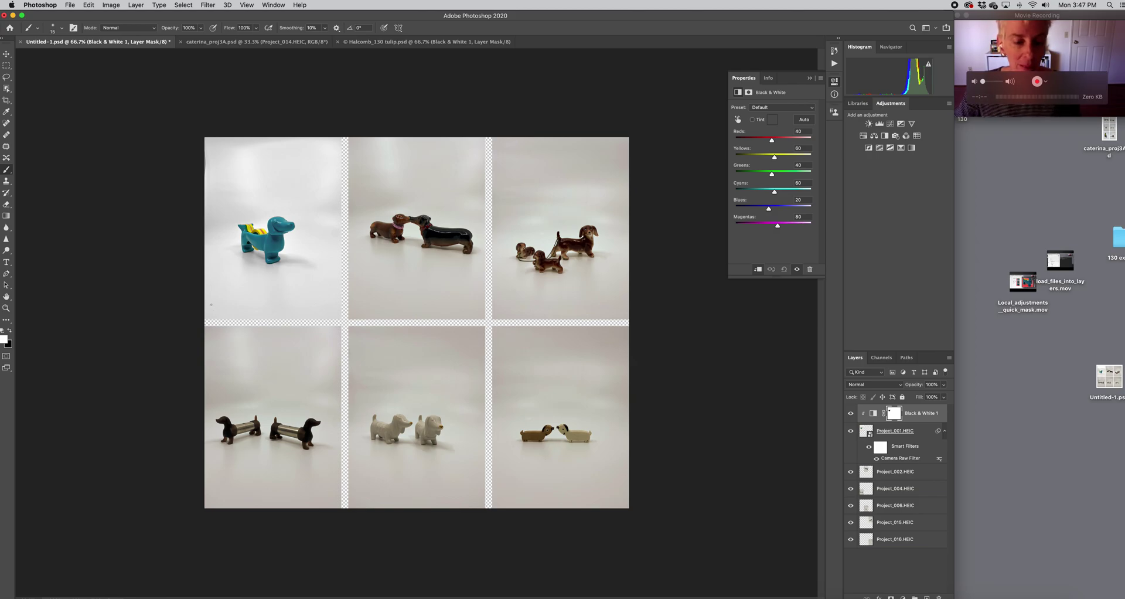
key("super+equal")
key("super+equal")
left_click_drag(218, 453, 491, 345)
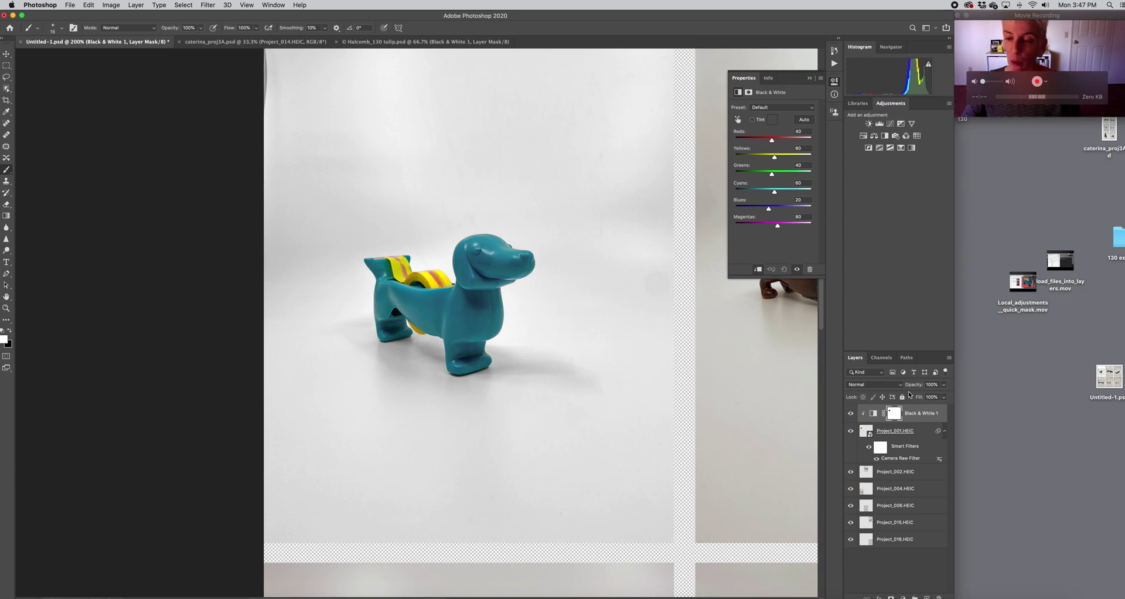
left_click_drag(914, 386, 902, 394)
key("super+minus")
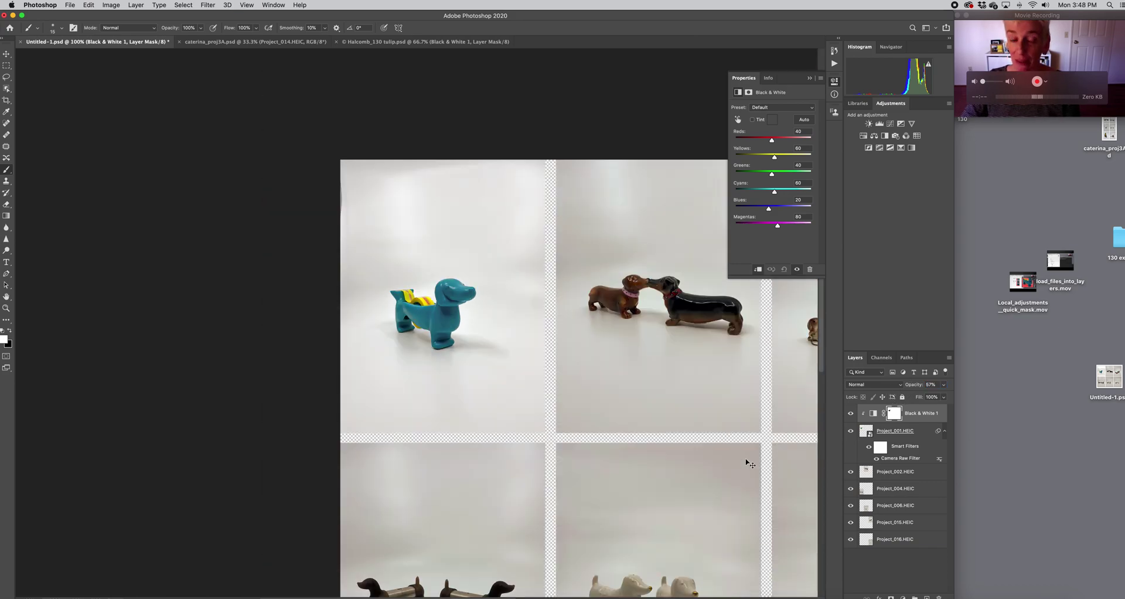
left_click(7, 69)
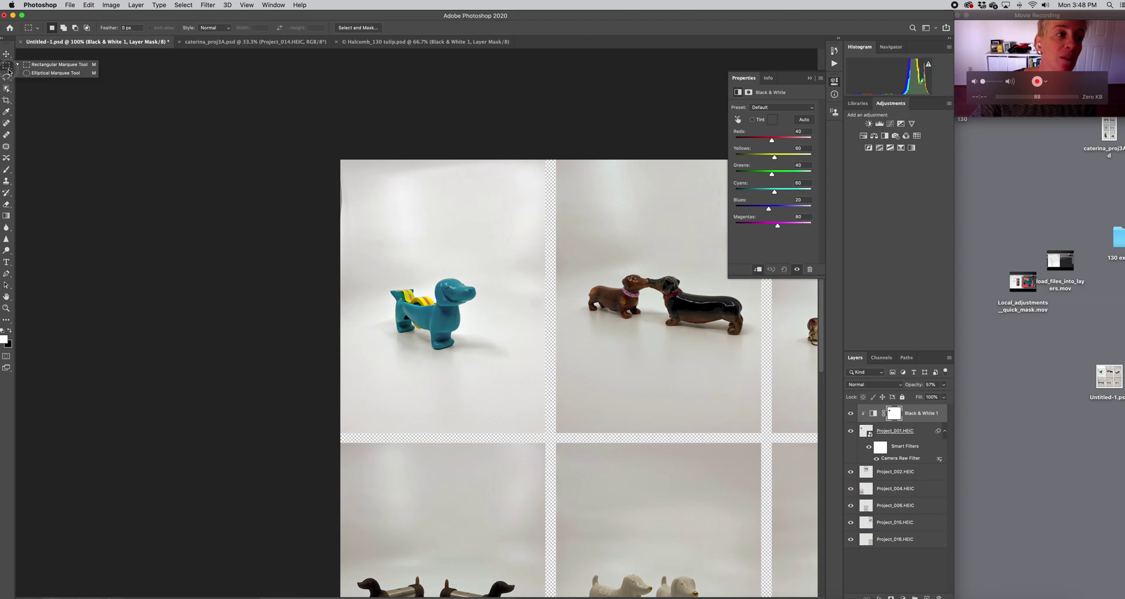
left_click(9, 76)
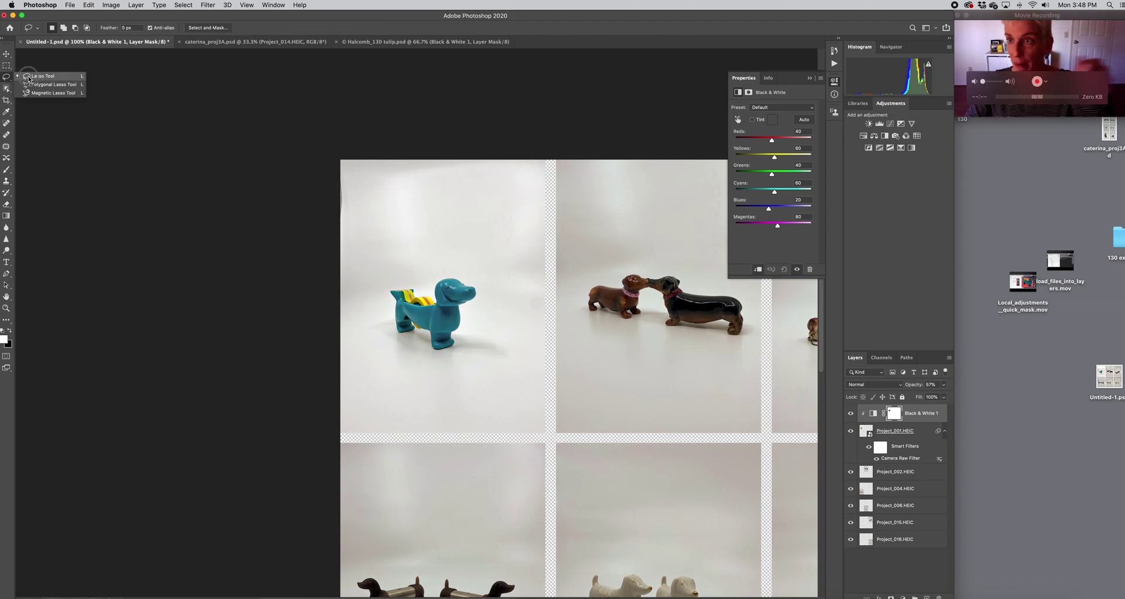
left_click(28, 79)
With the Object Selection tool active, run Select Subject on the Project_002.HEIC layer and preview the two dogs' selection in Quick Mask mode.
left_click(6, 89)
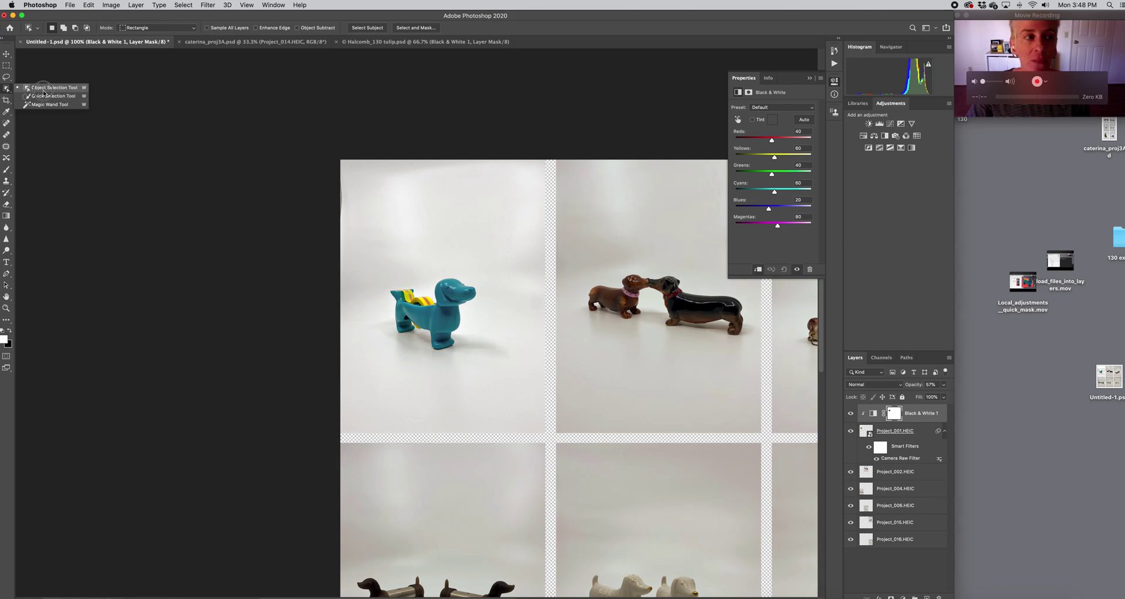
left_click(43, 90)
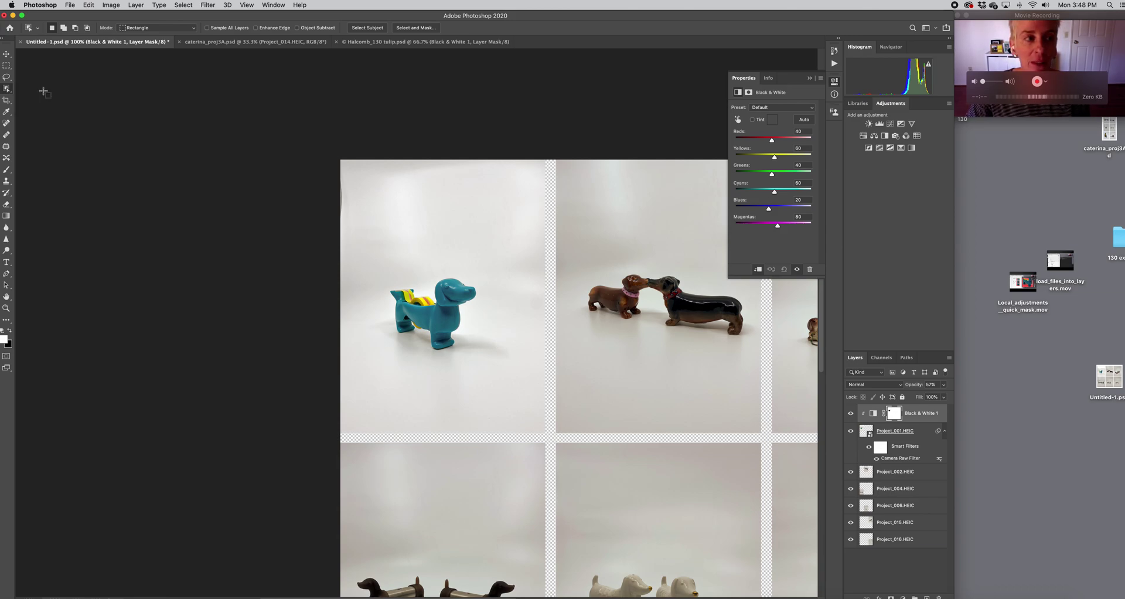
left_click(870, 472)
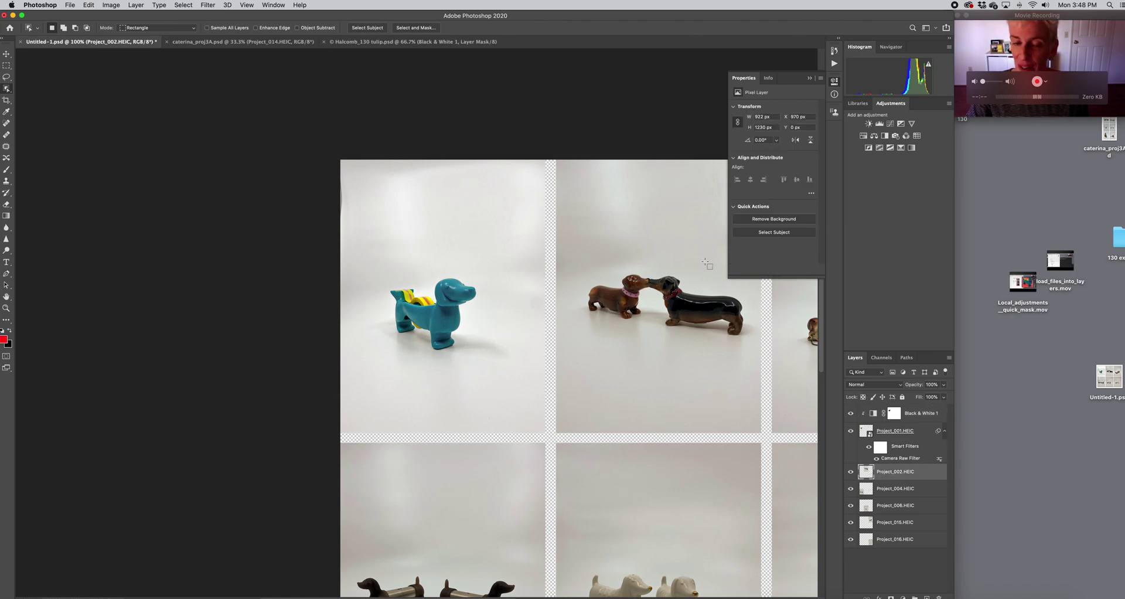
left_click(370, 28)
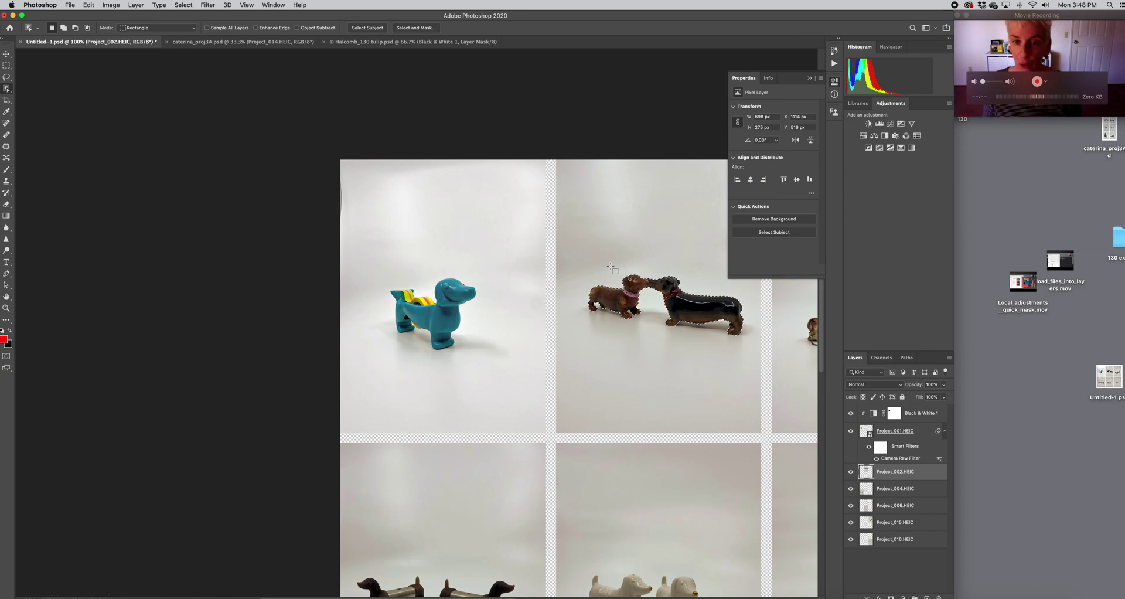
key("q")
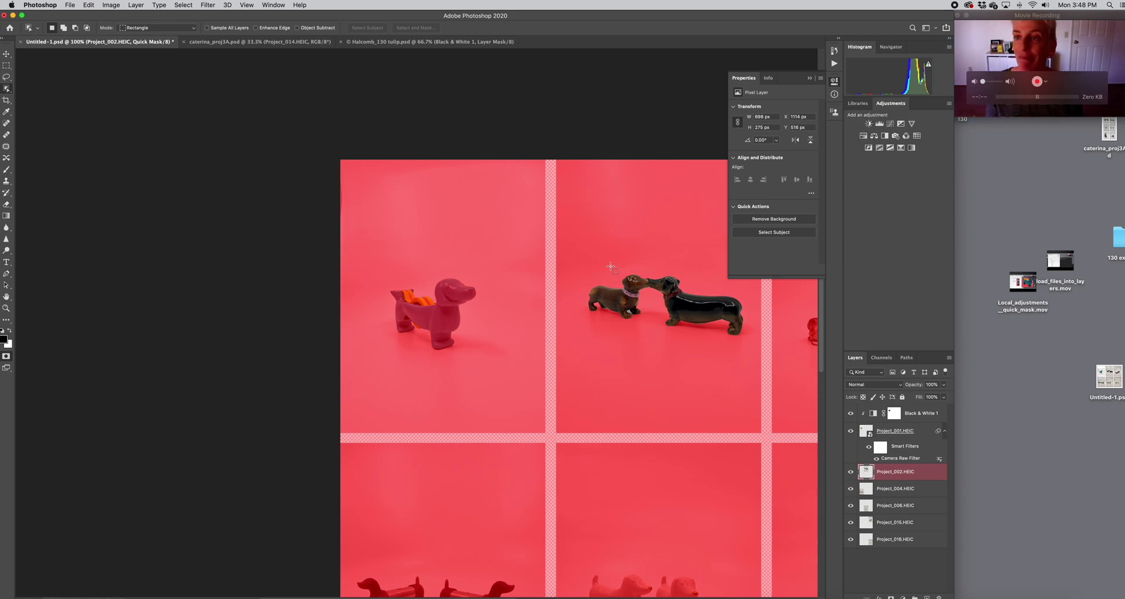
key("q")
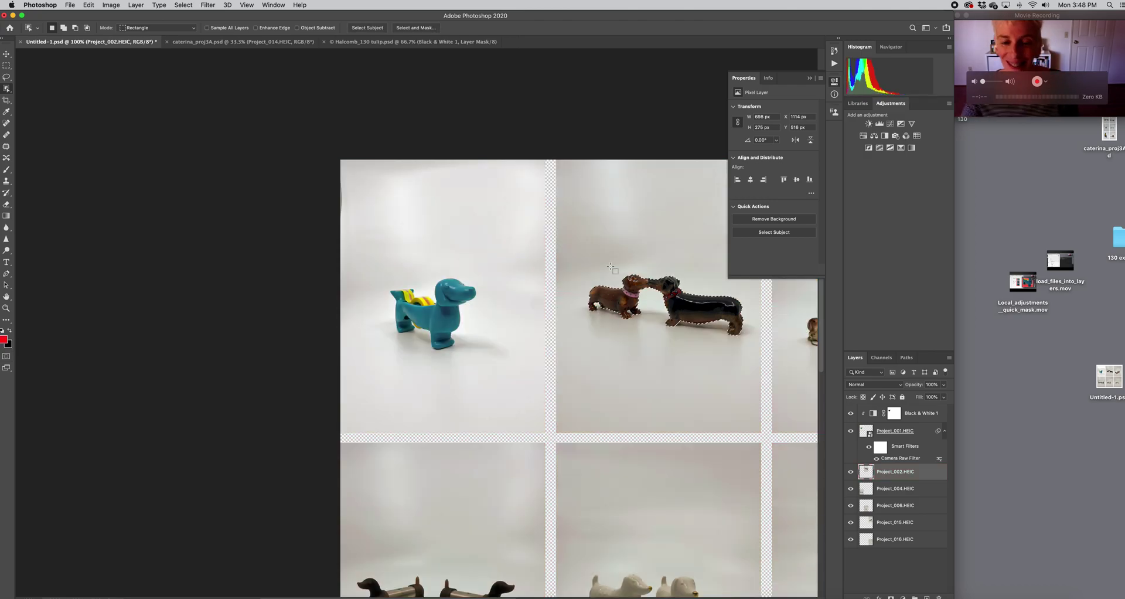